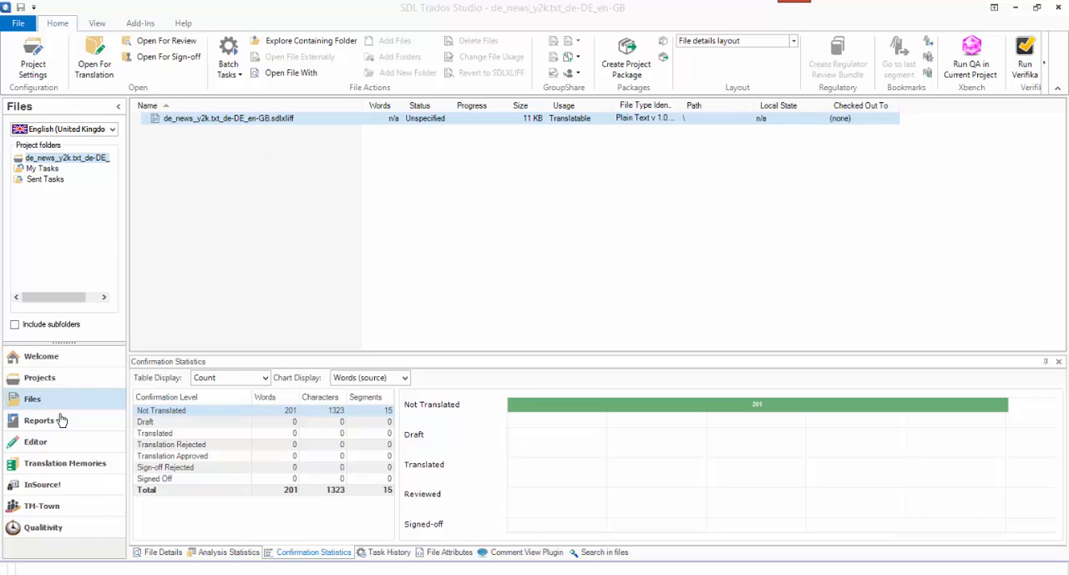
# - Review Qualitivity's application settings for language rates, clients, personal details, activity tracking and quality metrics, and save the settings
pyautogui.click(46, 530)
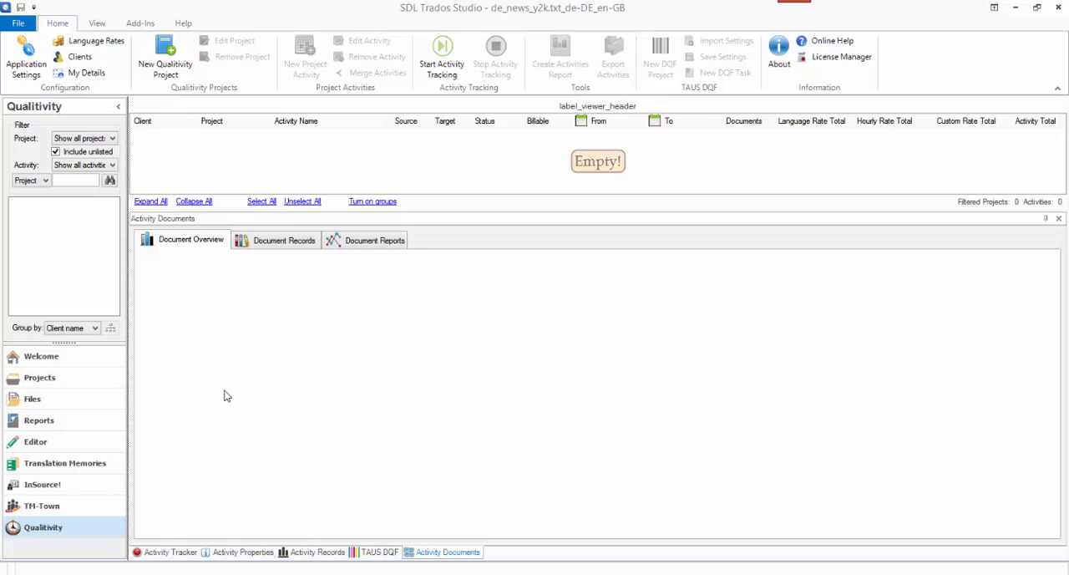
pyautogui.click(21, 71)
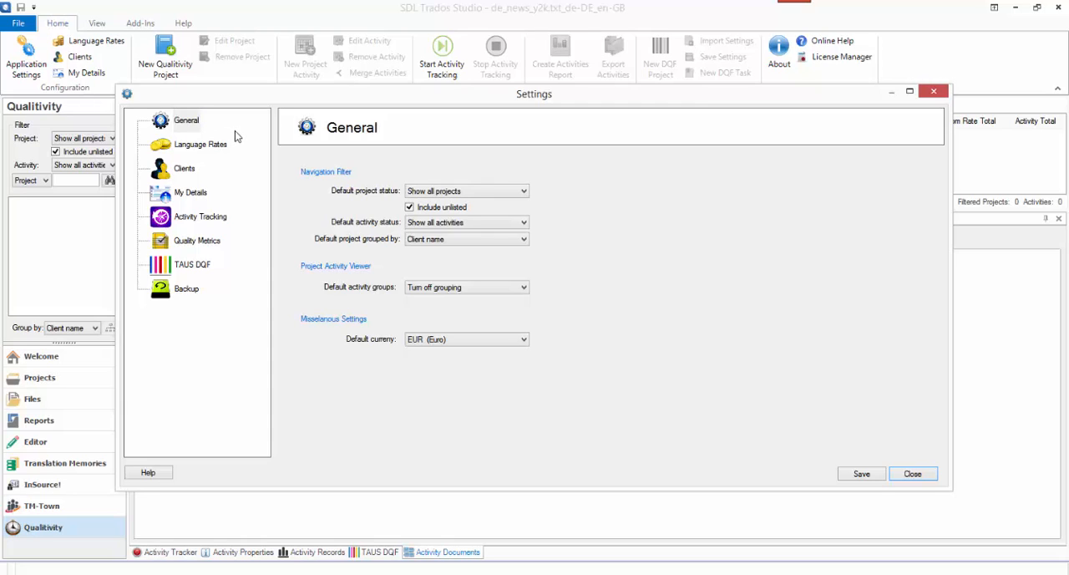
pyautogui.click(216, 149)
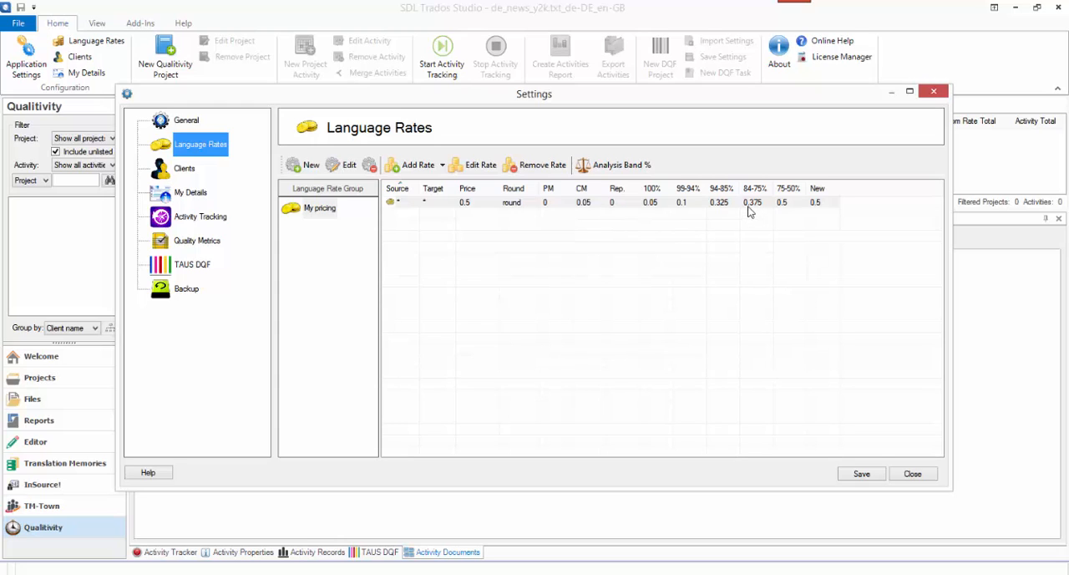
pyautogui.click(178, 170)
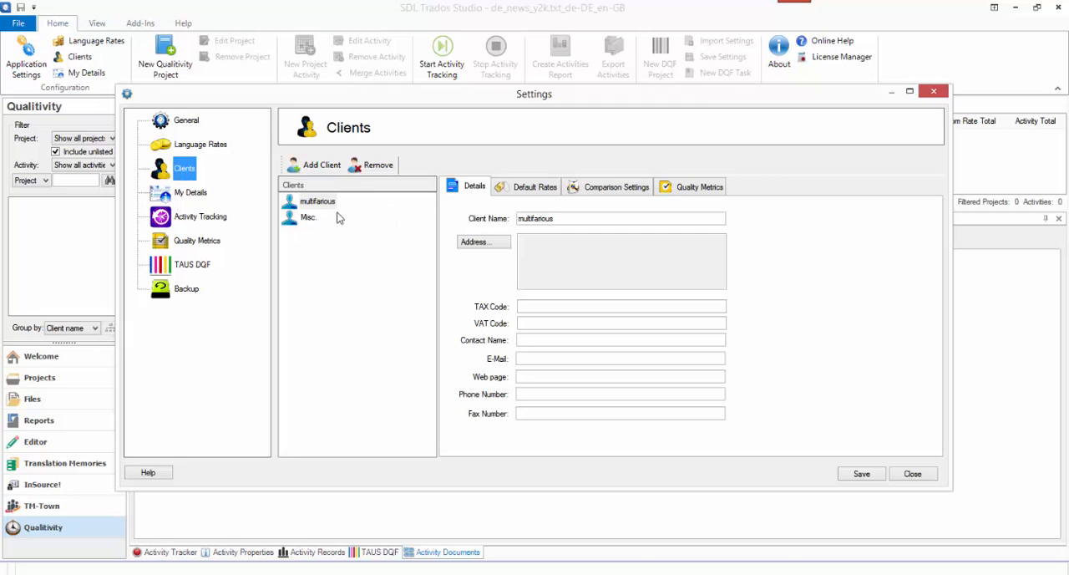
pyautogui.click(197, 197)
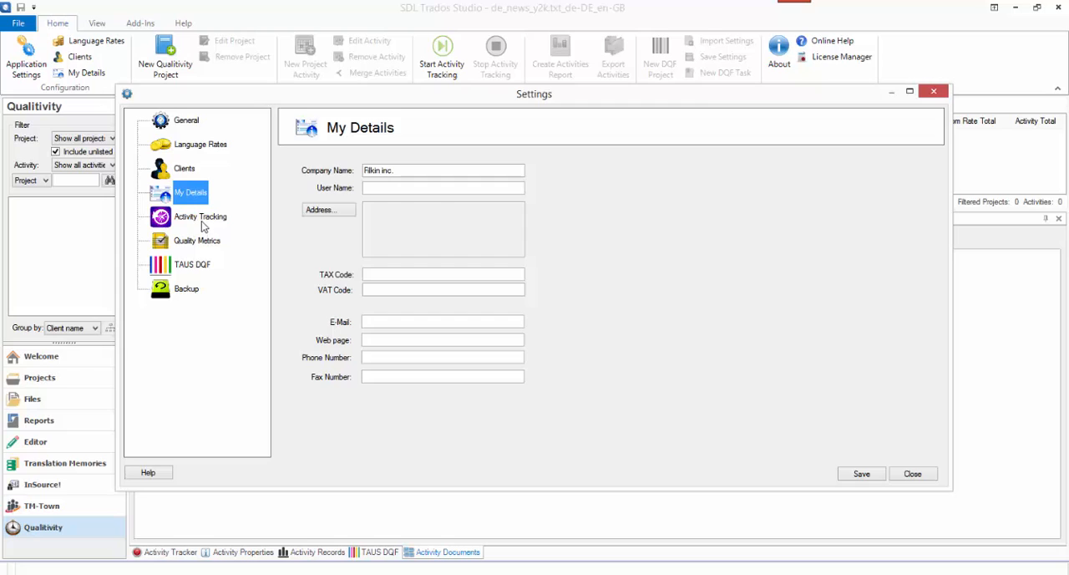
pyautogui.click(205, 226)
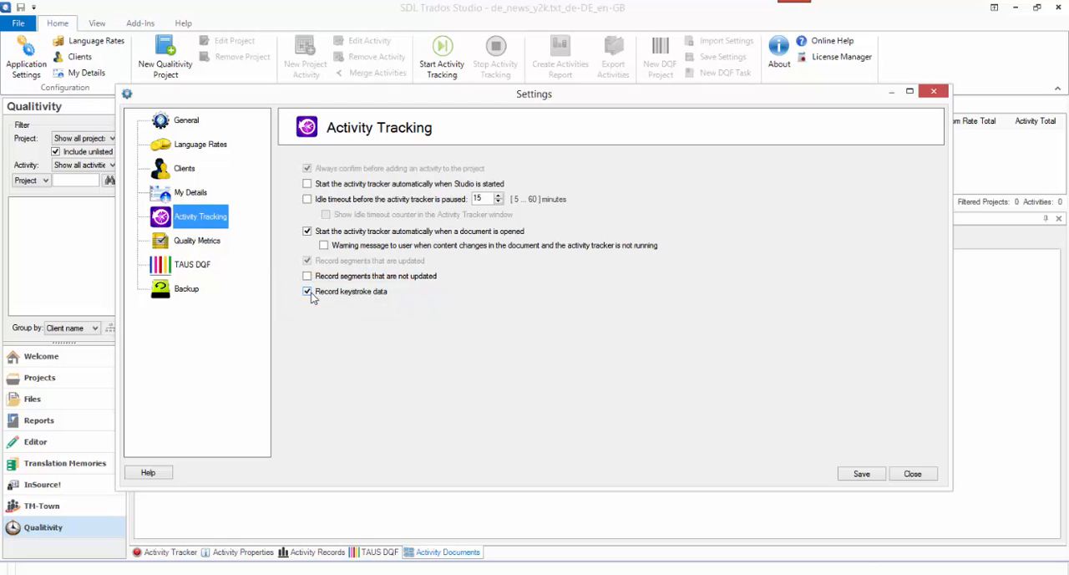
pyautogui.click(199, 241)
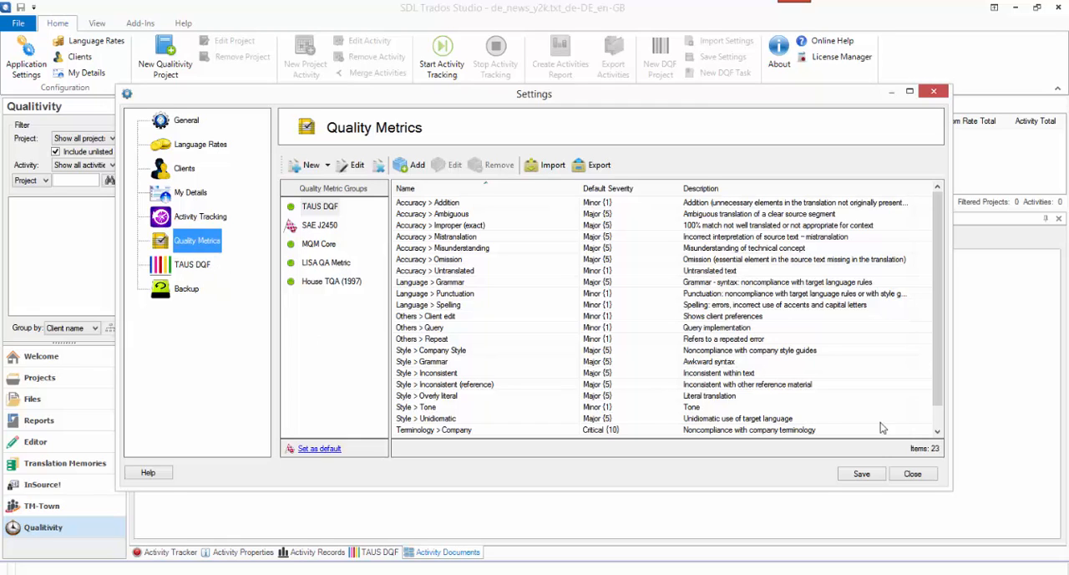
pyautogui.click(862, 474)
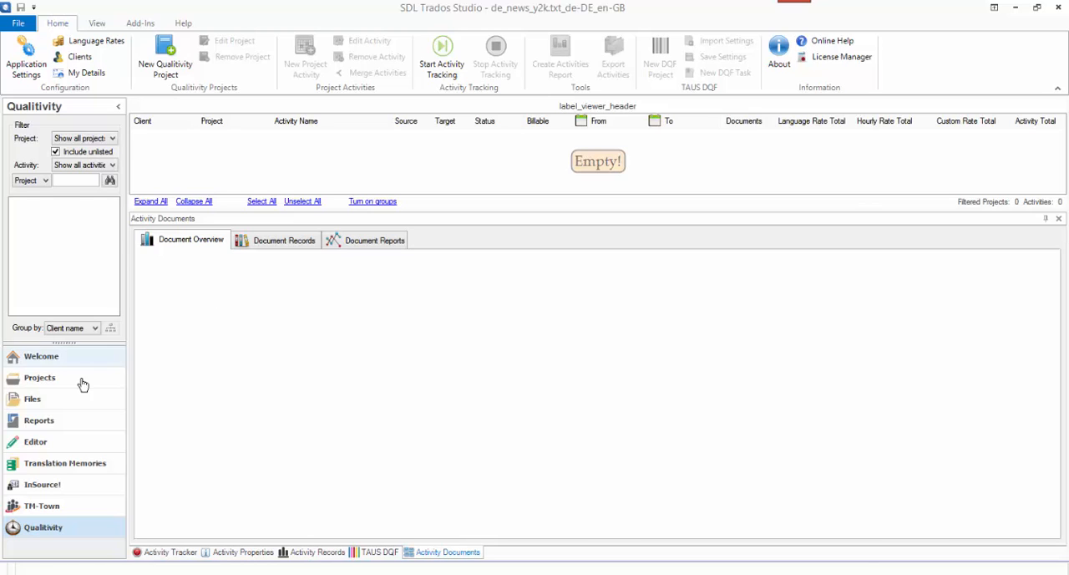
# - Open de_news_y2k.txt_de-DE_en-GB.sdlxliff from the project files for translation
pyautogui.click(46, 404)
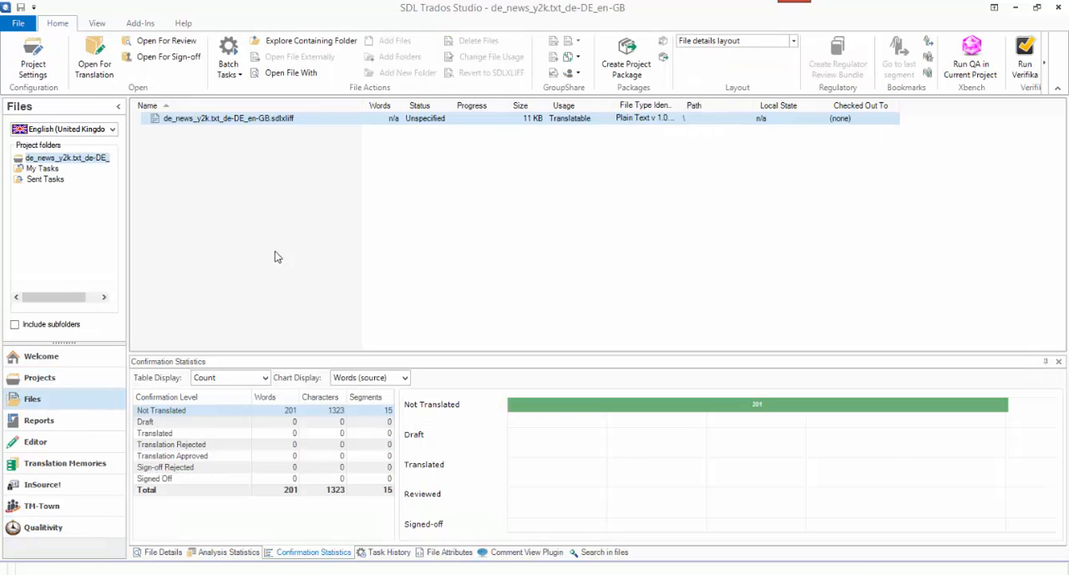
pyautogui.doubleClick(247, 119)
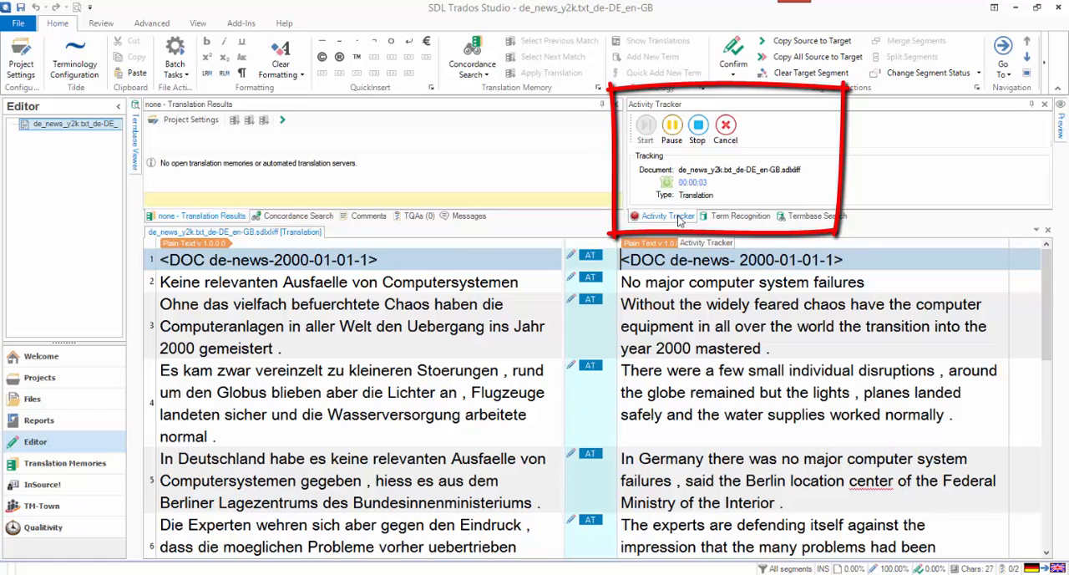
# - Undock and close the Activity Tracker, reopen it, and dock it again alongside Term Recognition and Termbase Search
pyautogui.moveTo(679, 218); pyautogui.dragTo(841, 169)
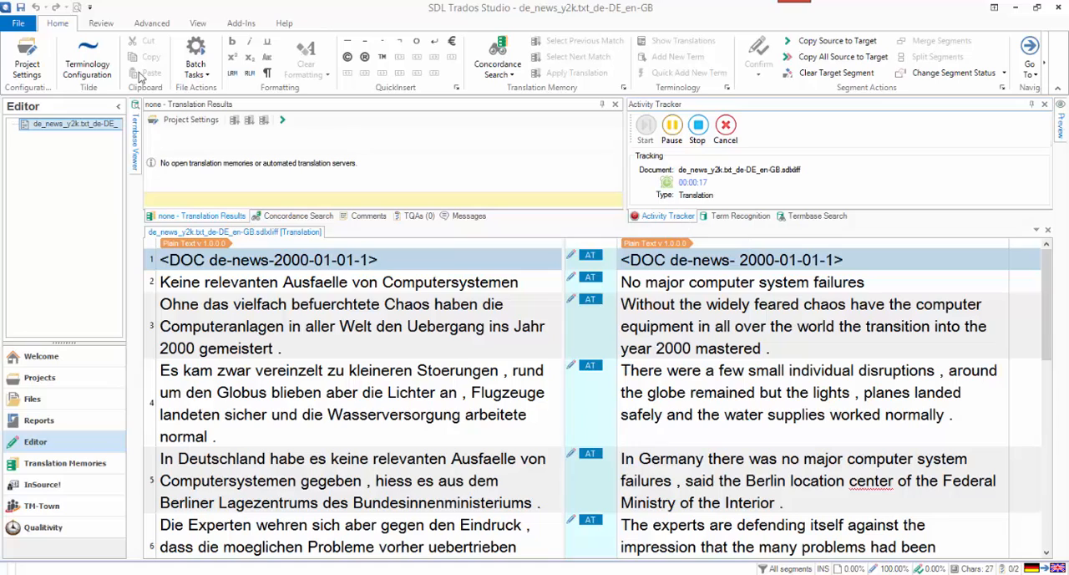
pyautogui.click(202, 25)
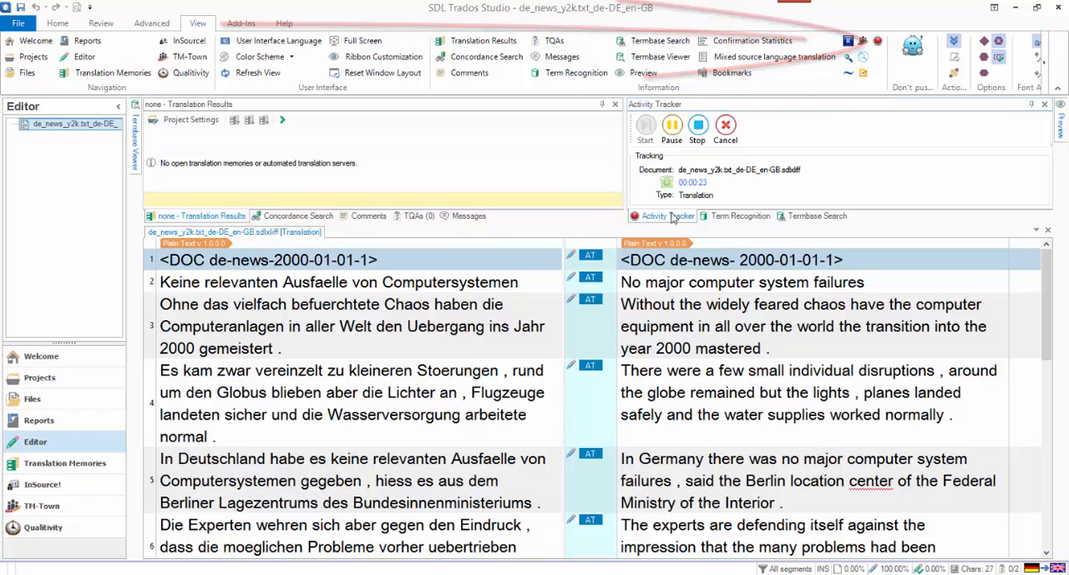
pyautogui.moveTo(671, 219); pyautogui.dragTo(234, 401)
pyautogui.click(1047, 266)
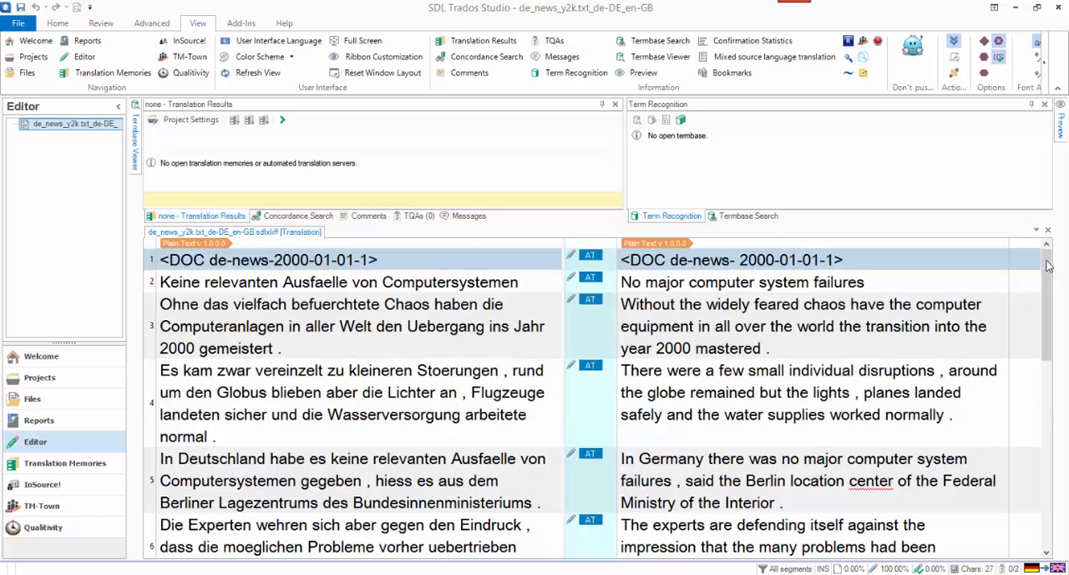
pyautogui.click(876, 43)
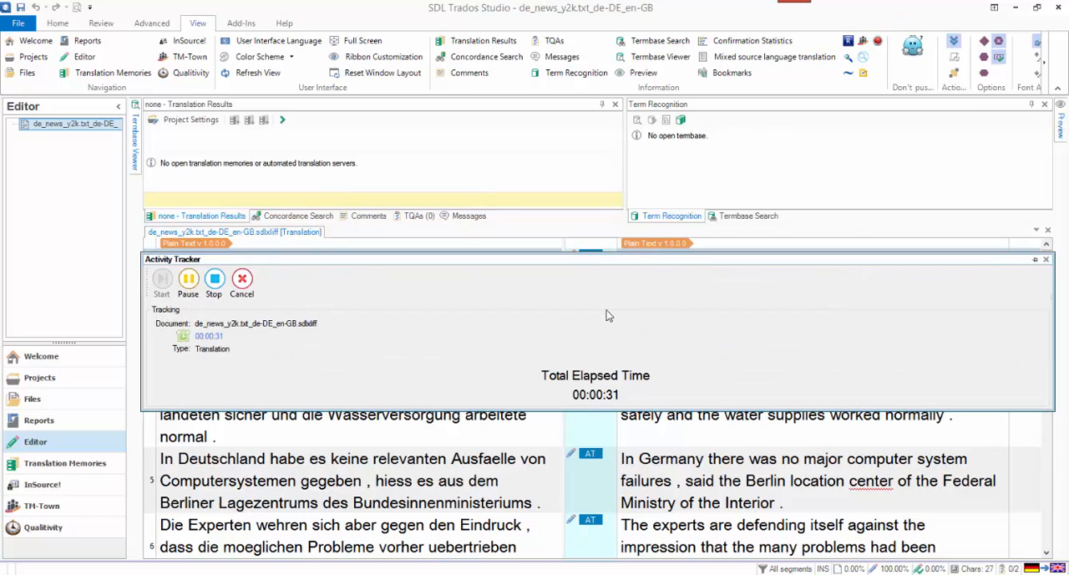
pyautogui.moveTo(594, 262); pyautogui.dragTo(851, 167)
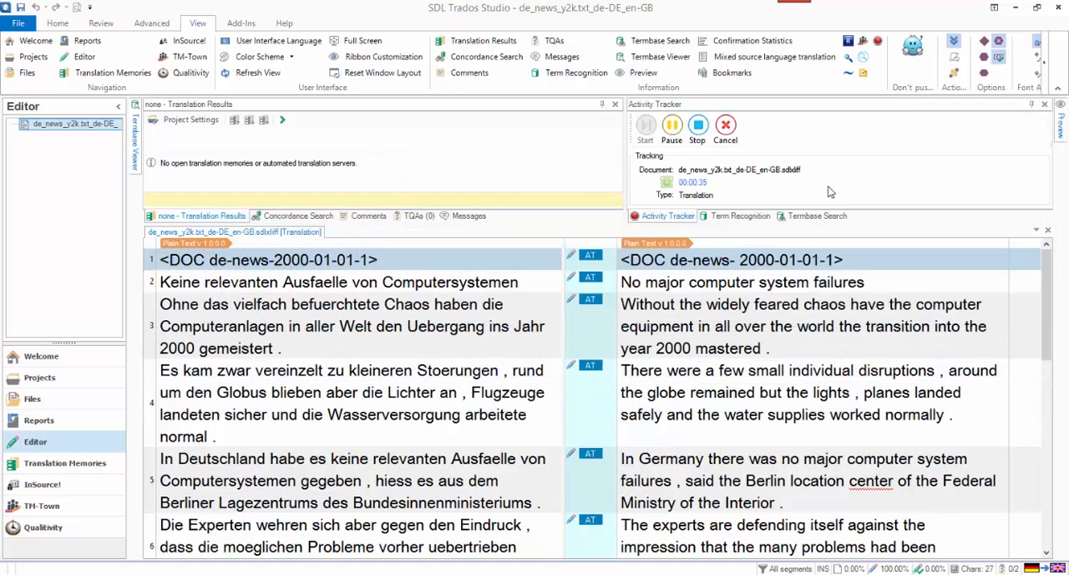
pyautogui.click(760, 216)
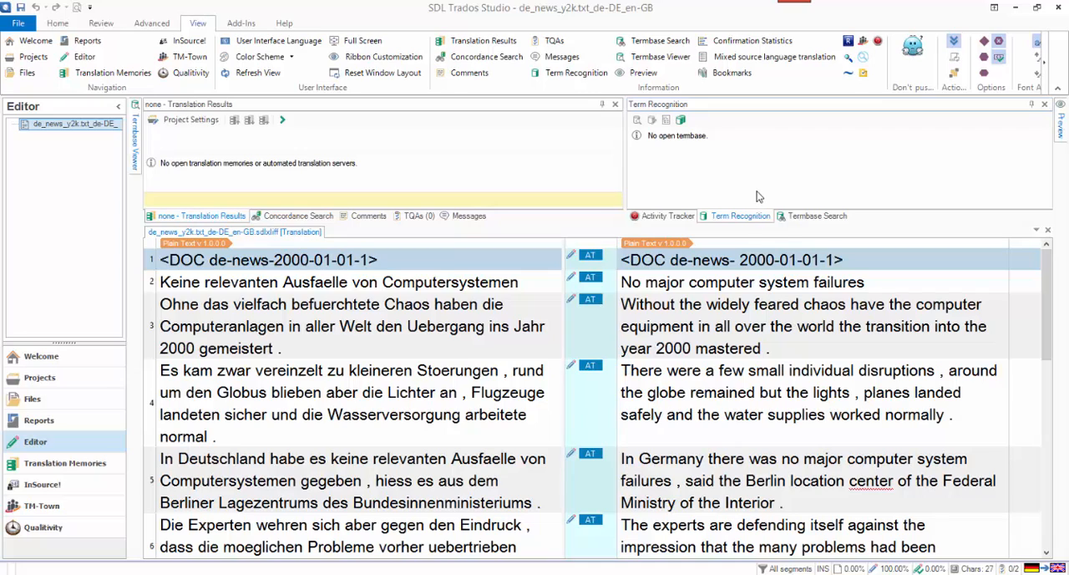
pyautogui.click(672, 218)
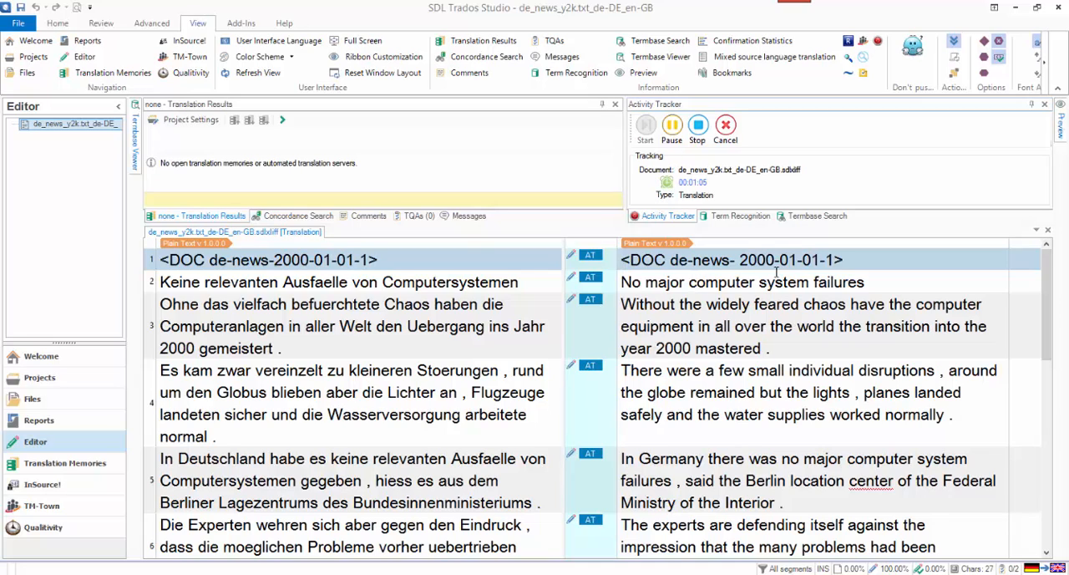
# - Confirm the segment translations starting from segment 1, and close the document with its changes saved
pyautogui.click(876, 261)
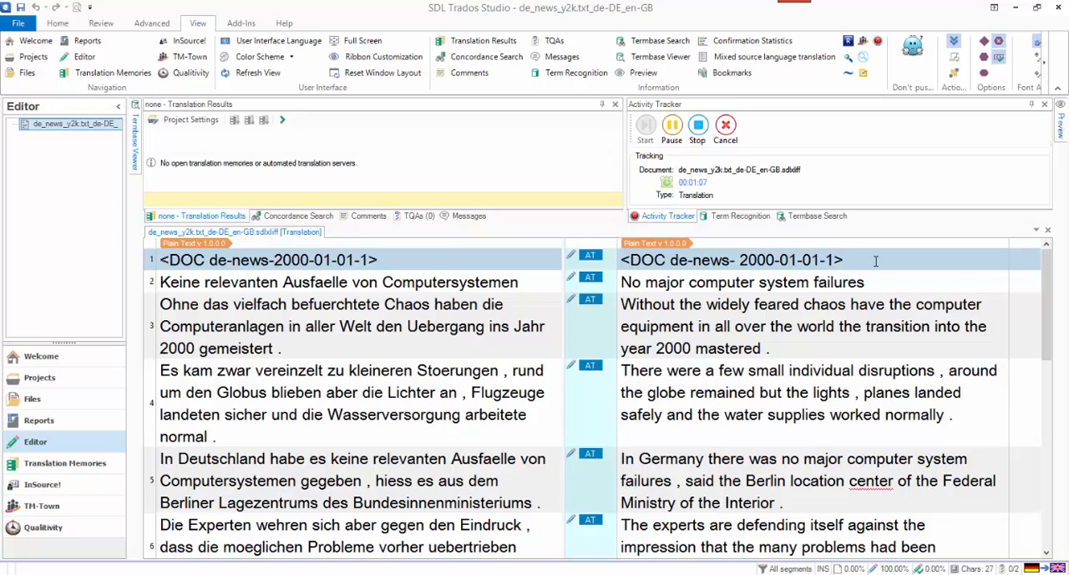
pyautogui.hotkey('ctrl', 'Return')
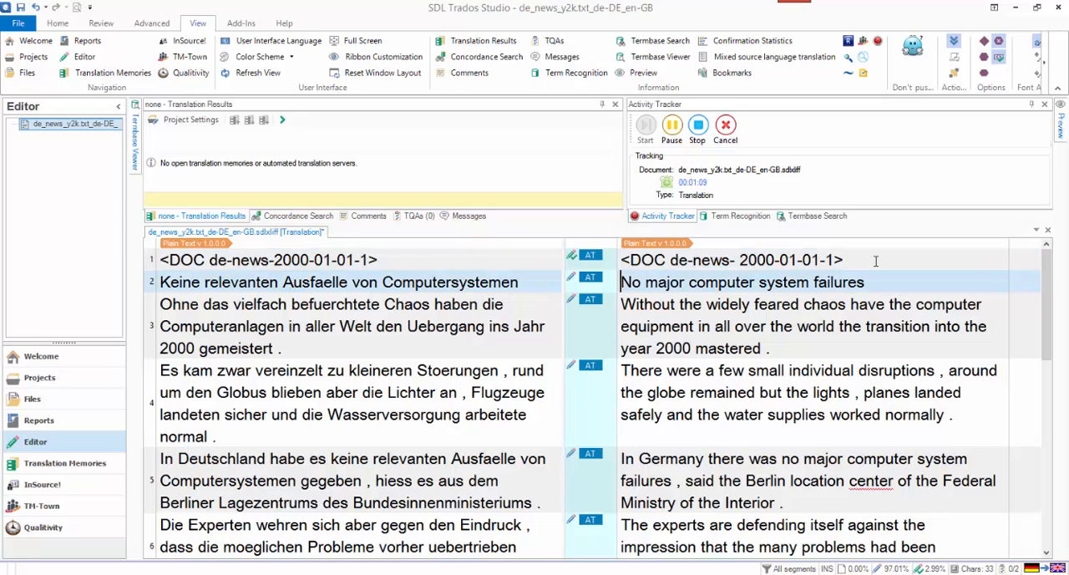
pyautogui.hotkey('ctrl', 'Return')
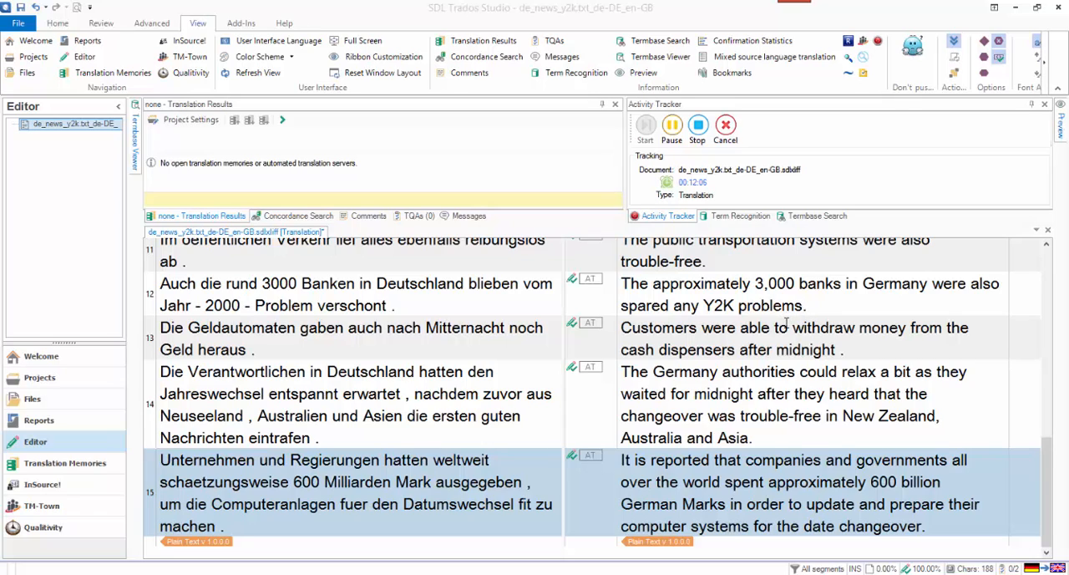
pyautogui.click(1047, 231)
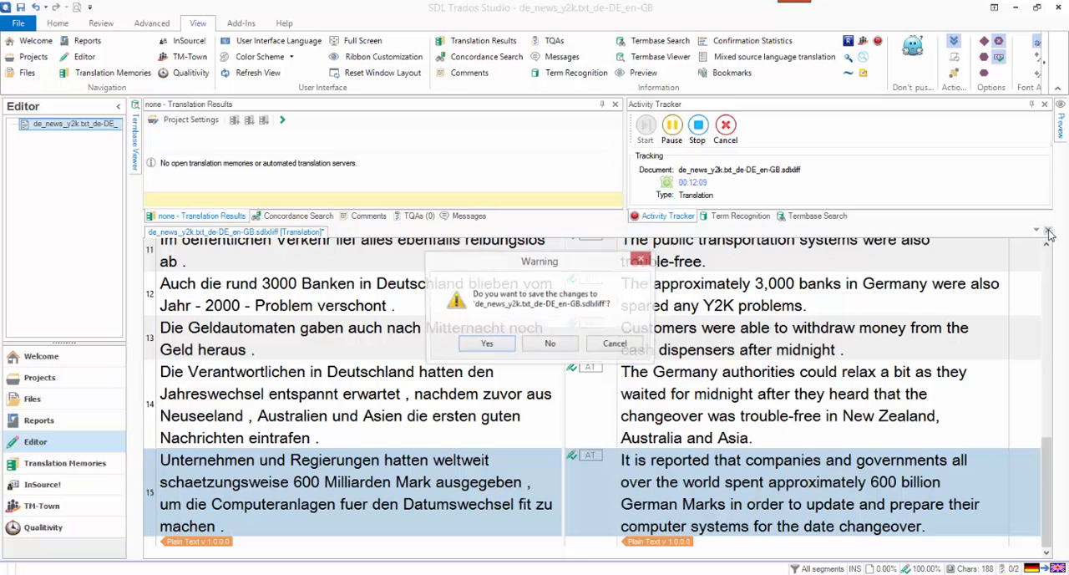
pyautogui.click(486, 346)
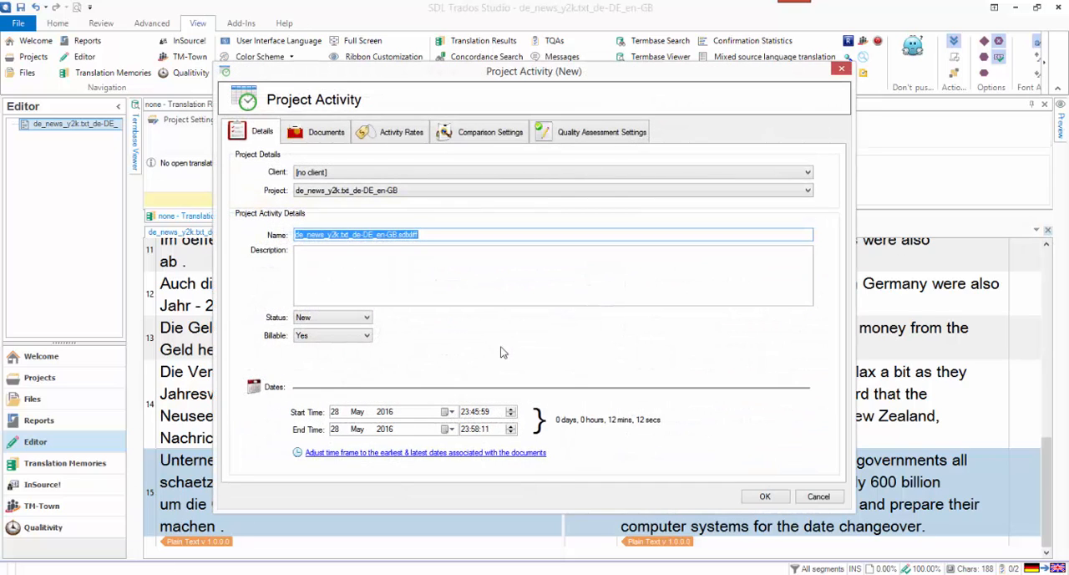
# - Set the new project activity's client to multifarious and its description to "Post edited, first draft."
pyautogui.click(473, 174)
pyautogui.click(466, 192)
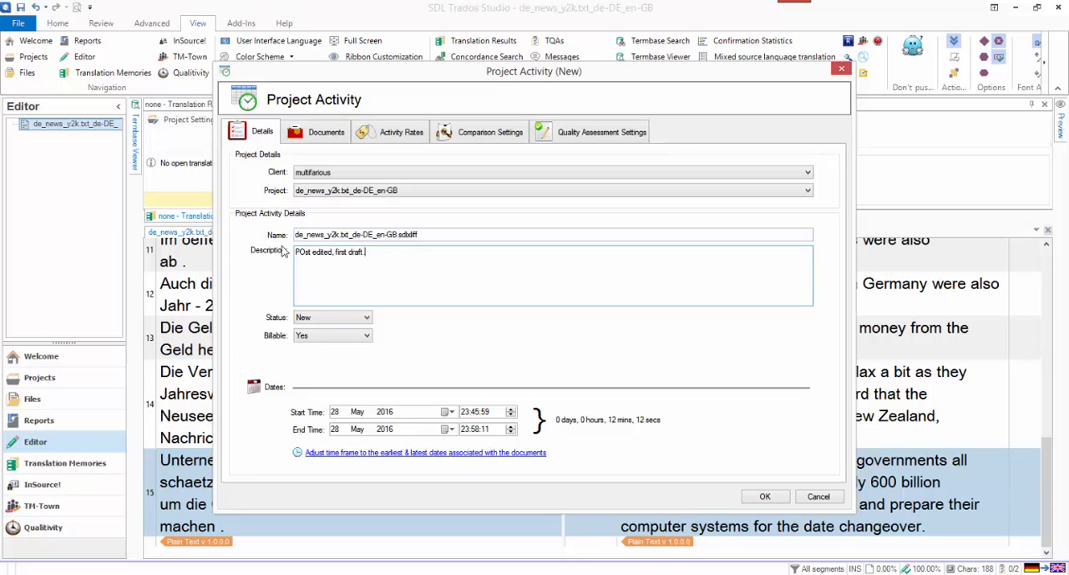
pyautogui.press('BackSpace')
pyautogui.write('o')
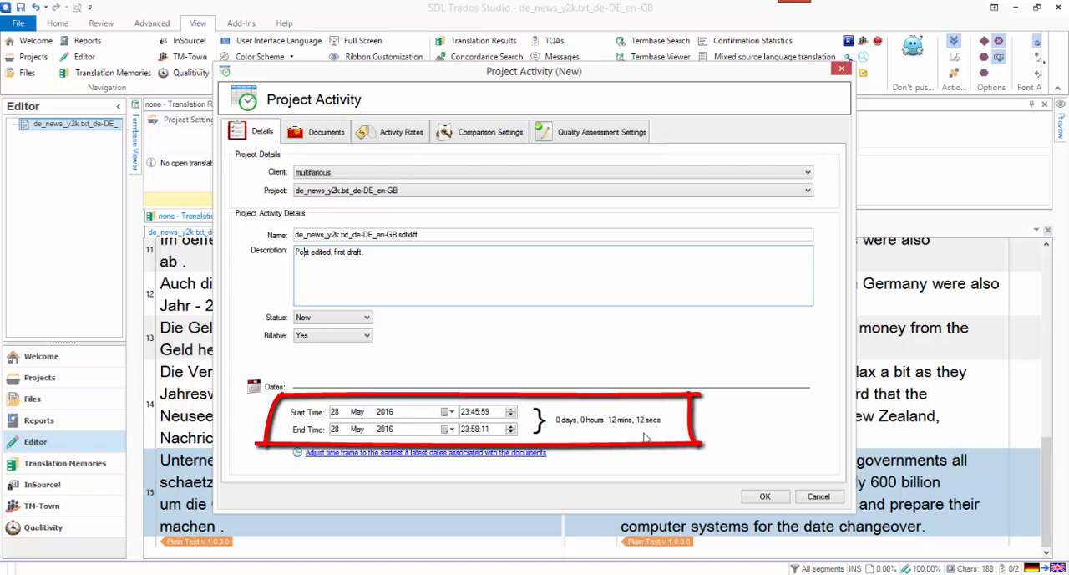
# - Enable the language rate in the activity rates and apply the My pricing rate
pyautogui.click(337, 134)
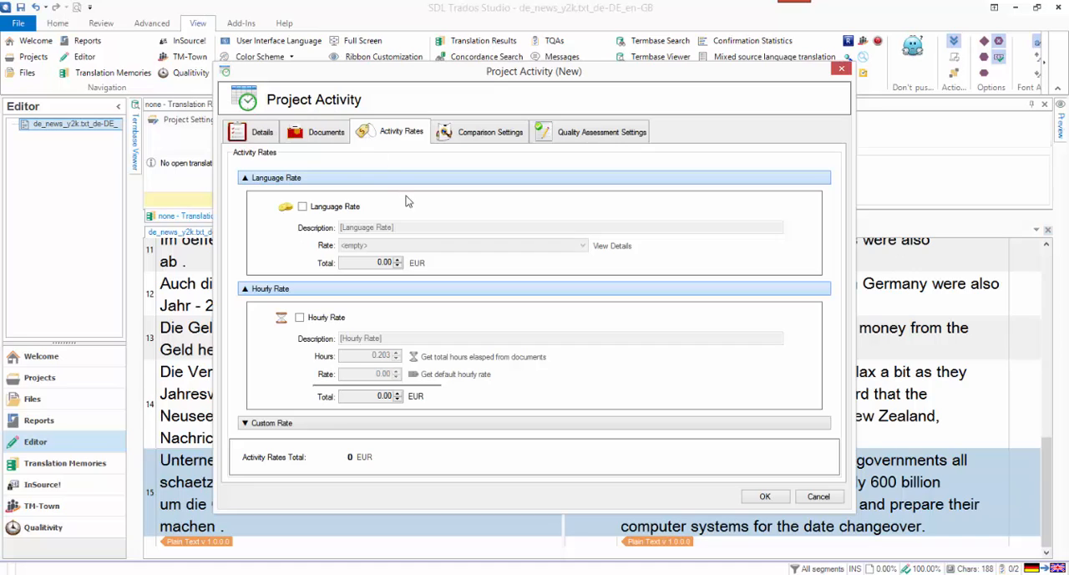
pyautogui.click(302, 206)
pyautogui.click(340, 244)
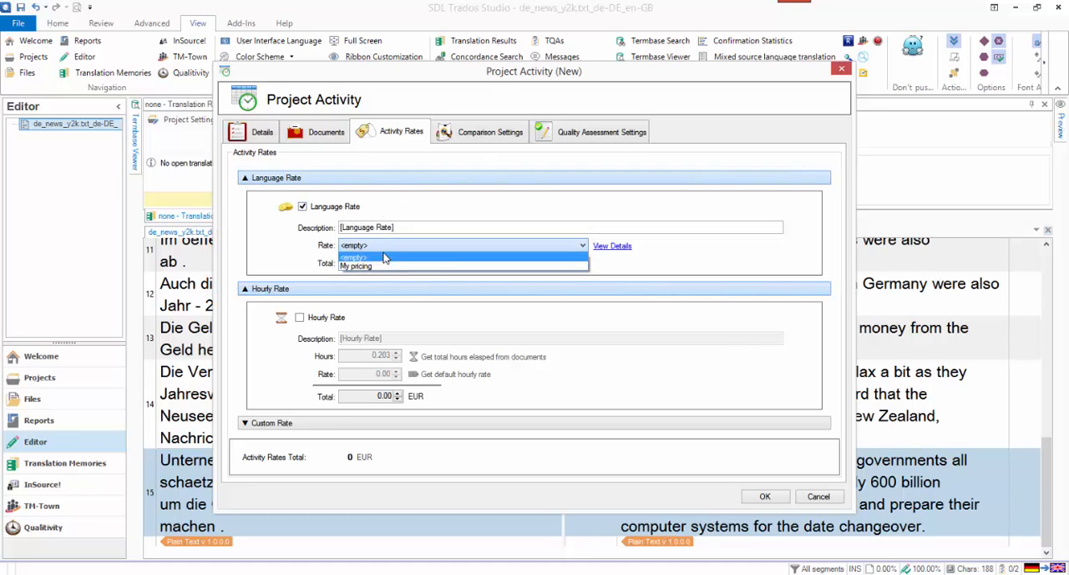
pyautogui.click(382, 266)
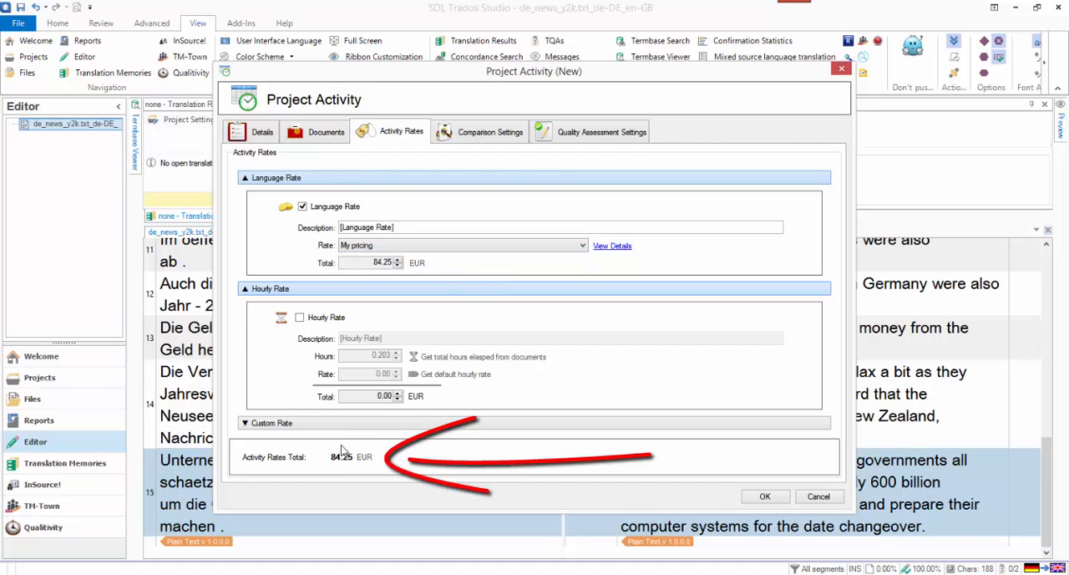
# - Disable the language rate and try an hourly rate of 25 EUR for the activity, turning it off again
pyautogui.click(303, 207)
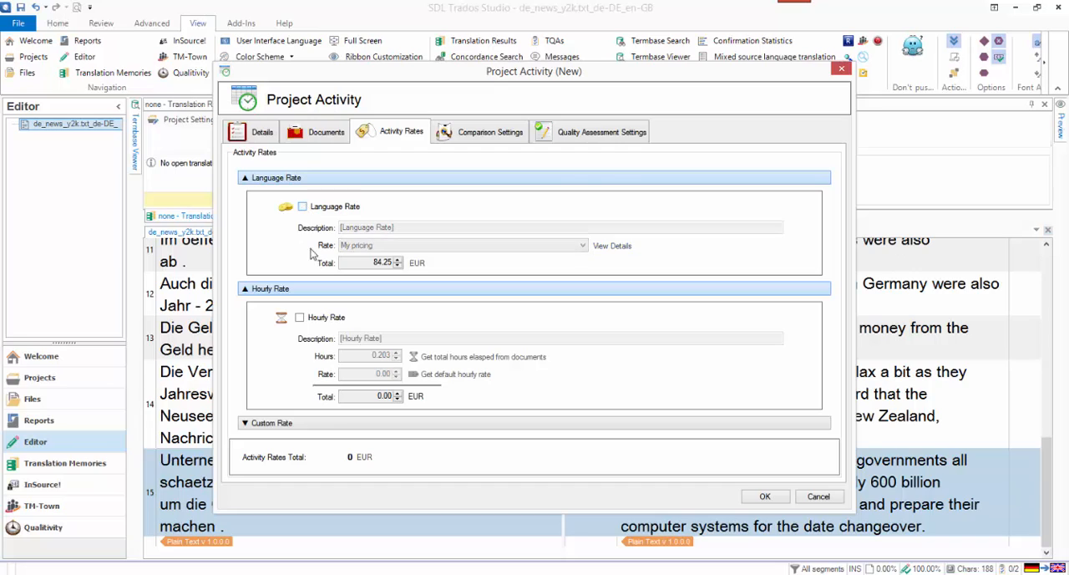
pyautogui.click(301, 318)
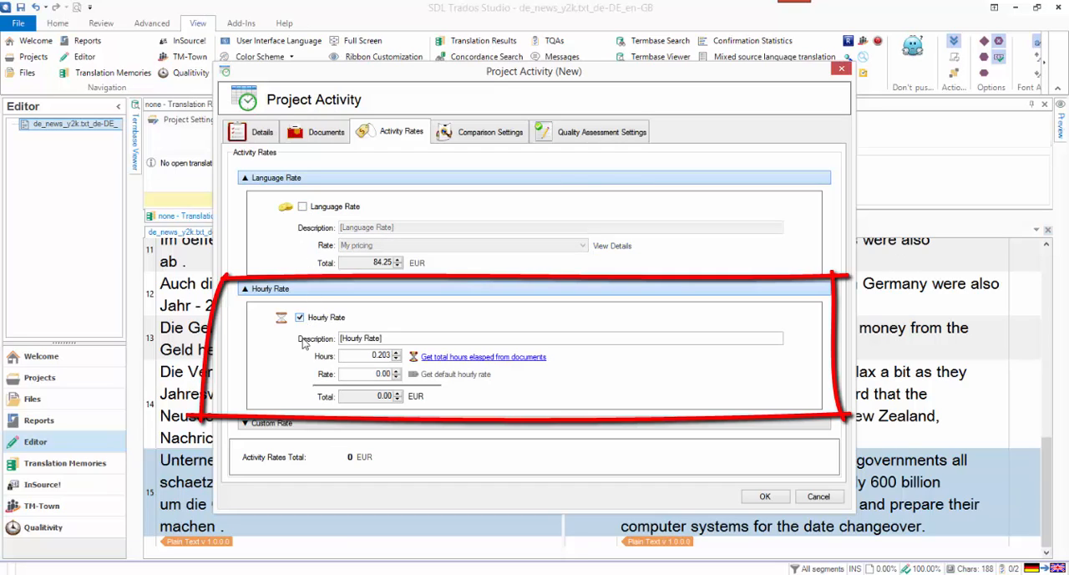
pyautogui.moveTo(376, 373); pyautogui.dragTo(391, 374)
pyautogui.write('25')
pyautogui.press('Tab')
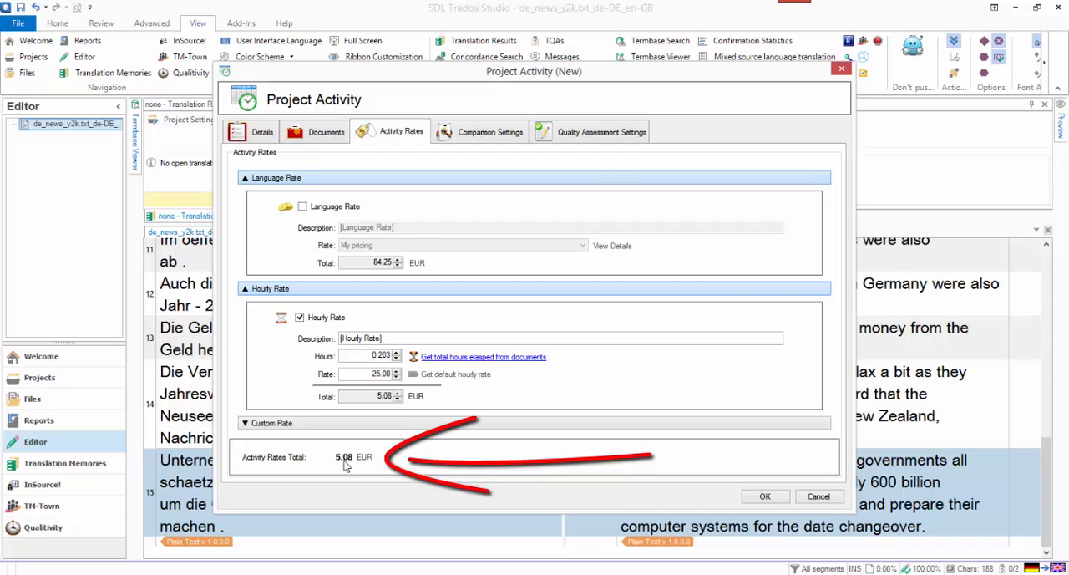
pyautogui.click(300, 319)
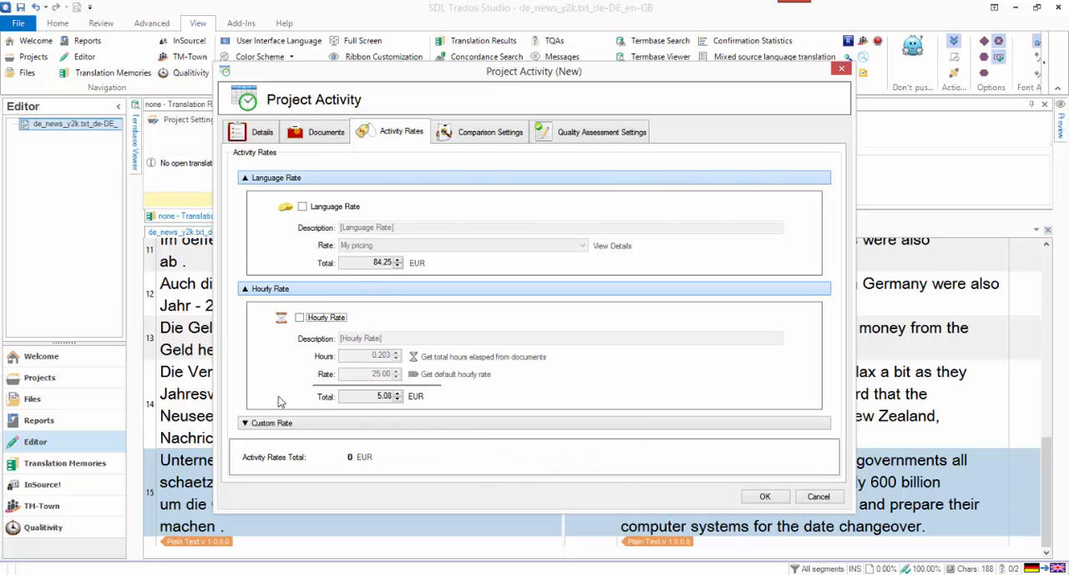
# - Try a custom rate total of 25 EUR for the activity, turning it off again
pyautogui.click(315, 422)
pyautogui.click(291, 384)
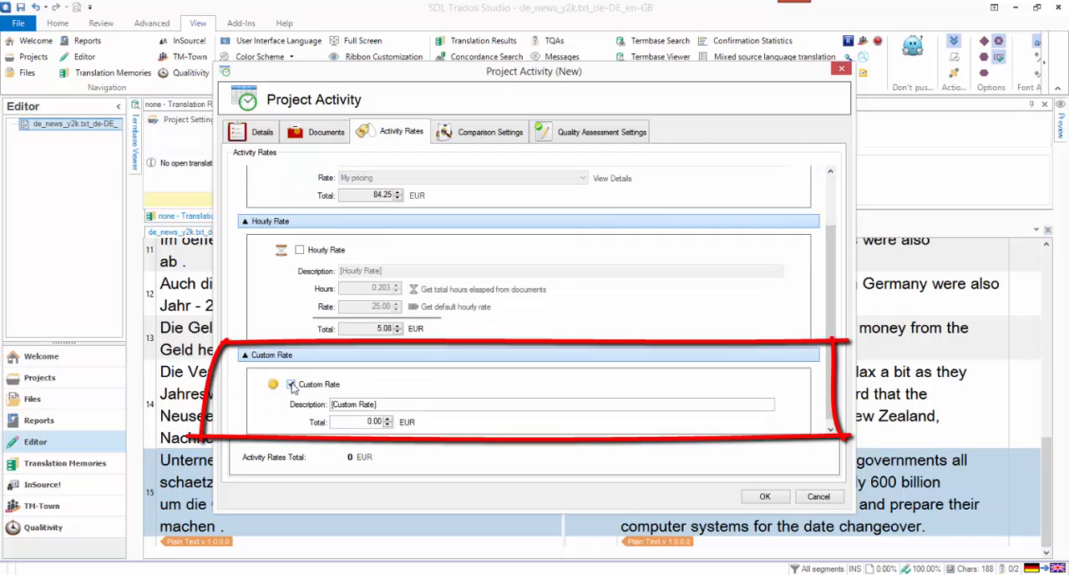
pyautogui.moveTo(360, 422); pyautogui.dragTo(381, 423)
pyautogui.write('25')
pyautogui.press('Tab')
pyautogui.click(292, 385)
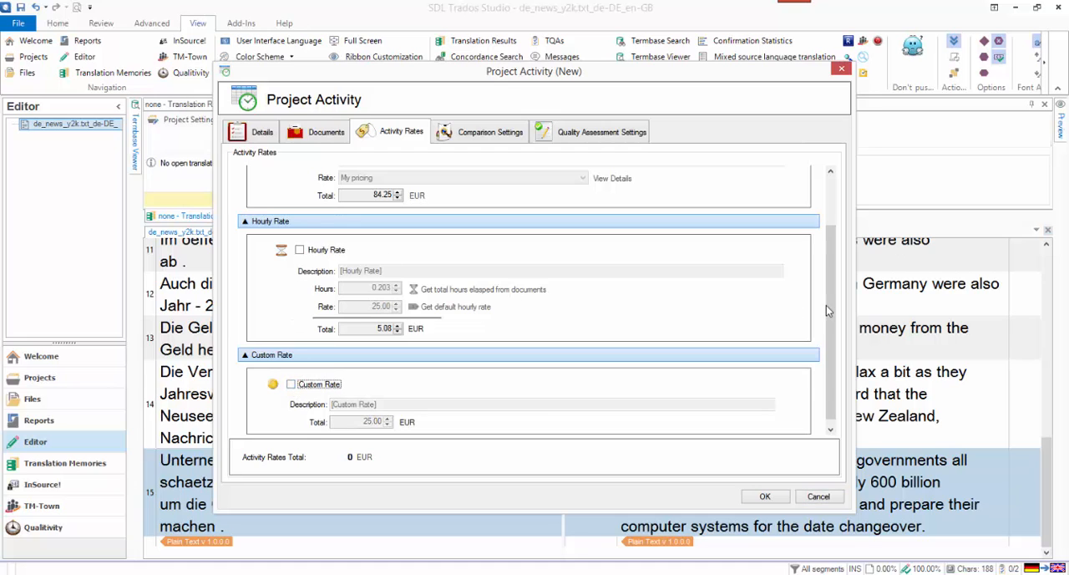
# - Re-enable the language rate with My pricing for the activity and display its comparison settings
pyautogui.moveTo(830, 304); pyautogui.dragTo(836, 242)
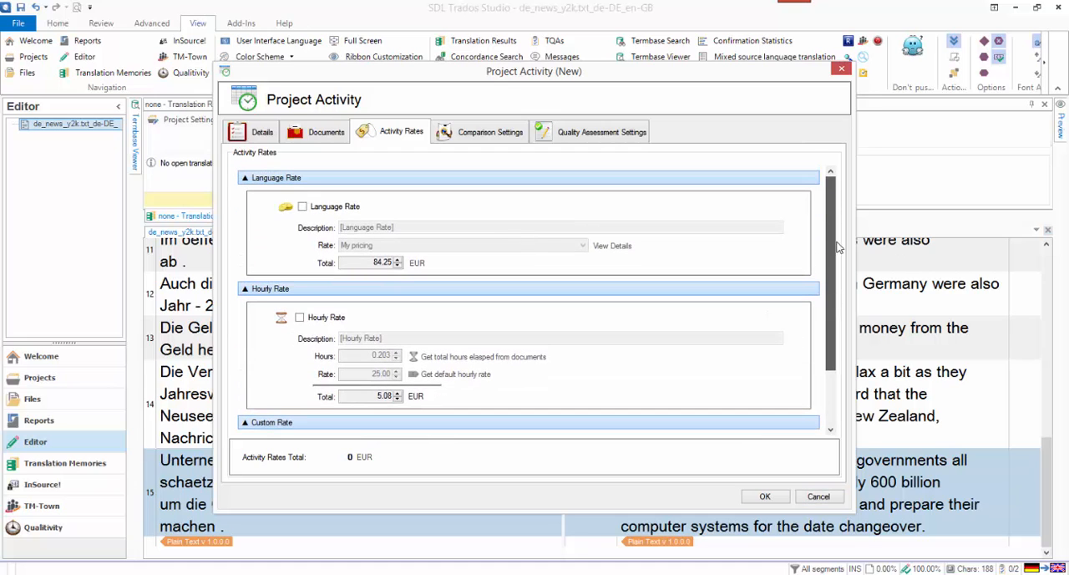
pyautogui.click(302, 206)
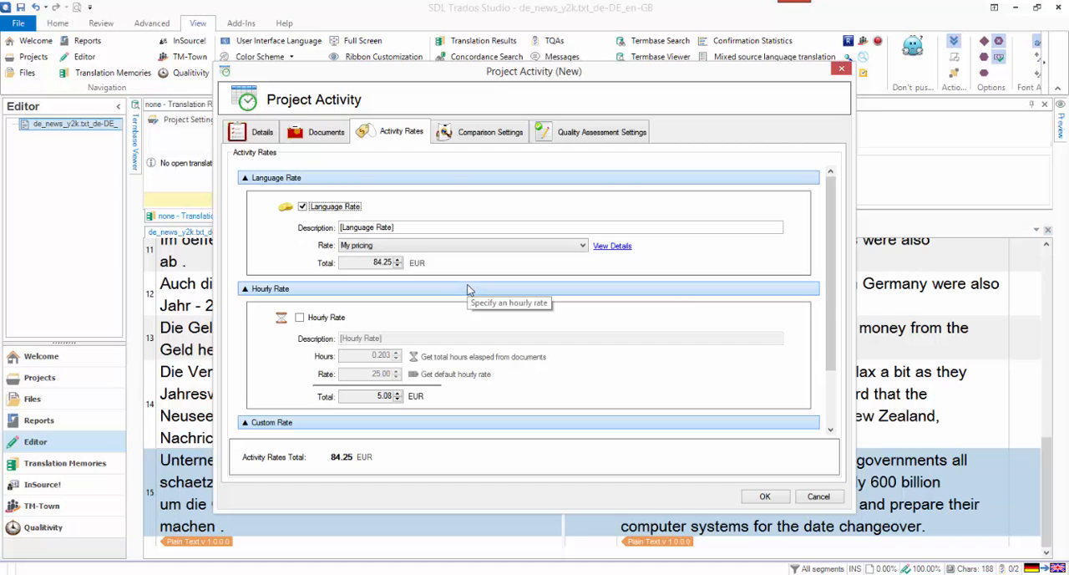
pyautogui.click(491, 140)
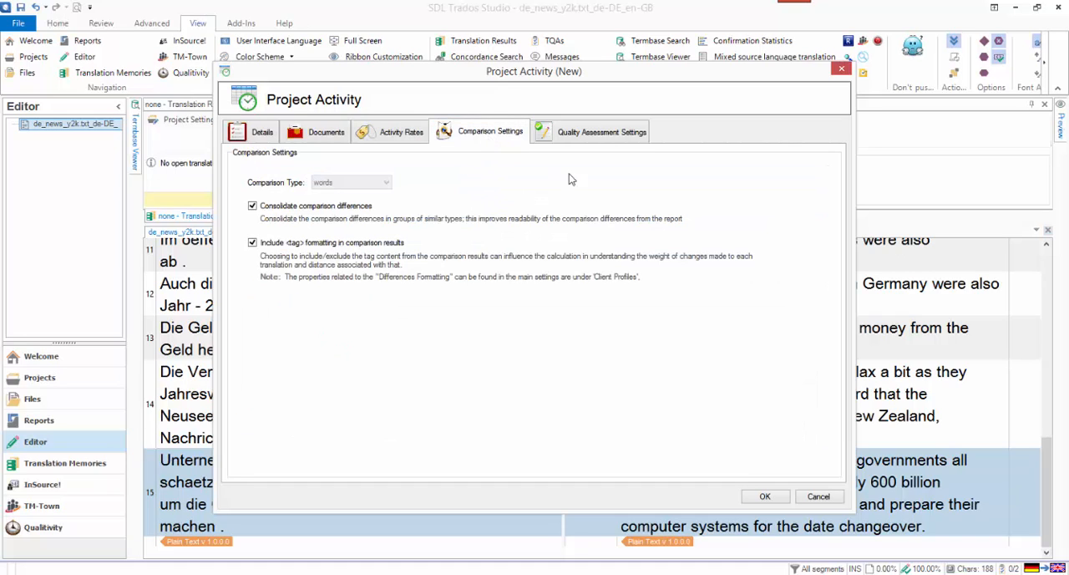
# - Display the quality assessment settings of the new project activity and save the activity
pyautogui.click(599, 136)
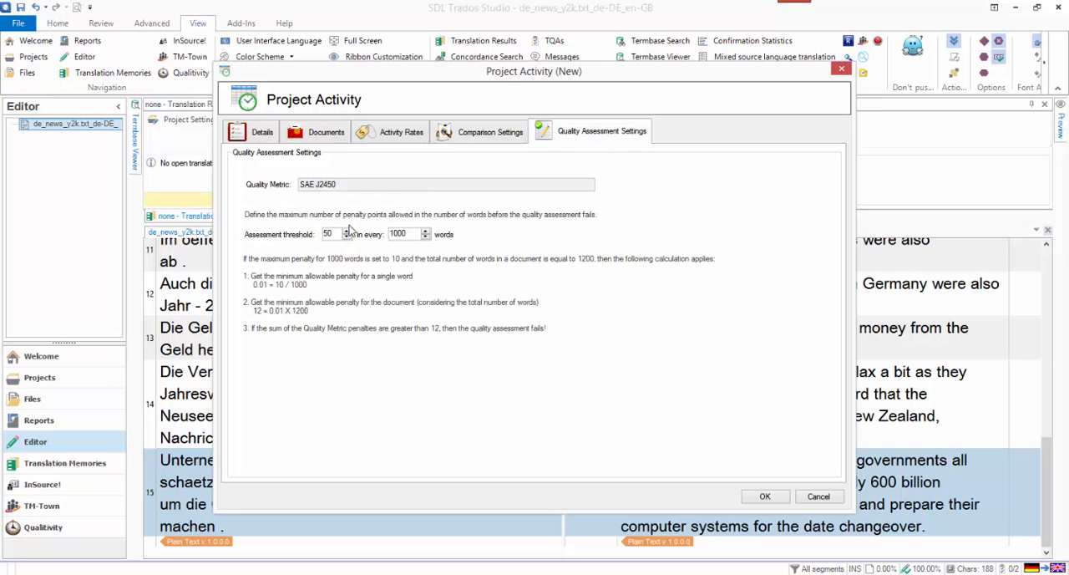
pyautogui.click(775, 498)
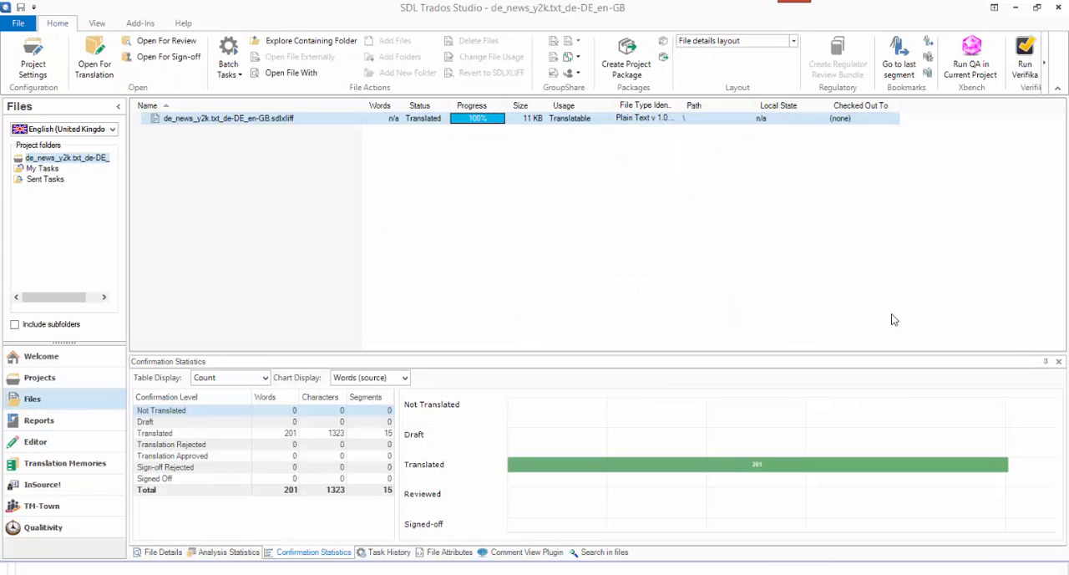
# - Open the Qualitivity view and examine the activity's document overview, from the modification analysis down to the segment comparisons
pyautogui.click(50, 530)
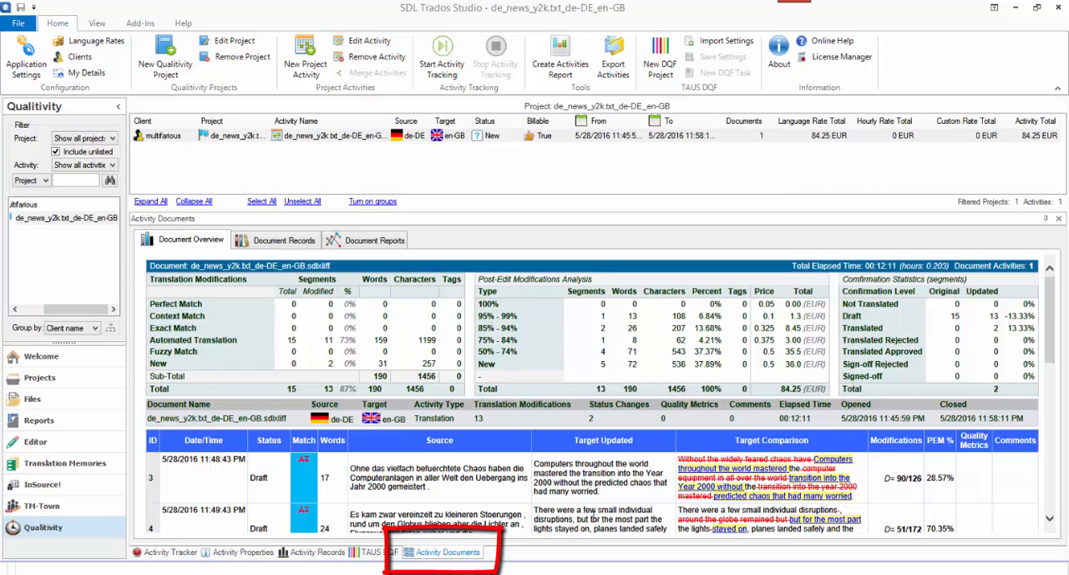
pyautogui.moveTo(1053, 293); pyautogui.dragTo(1056, 289)
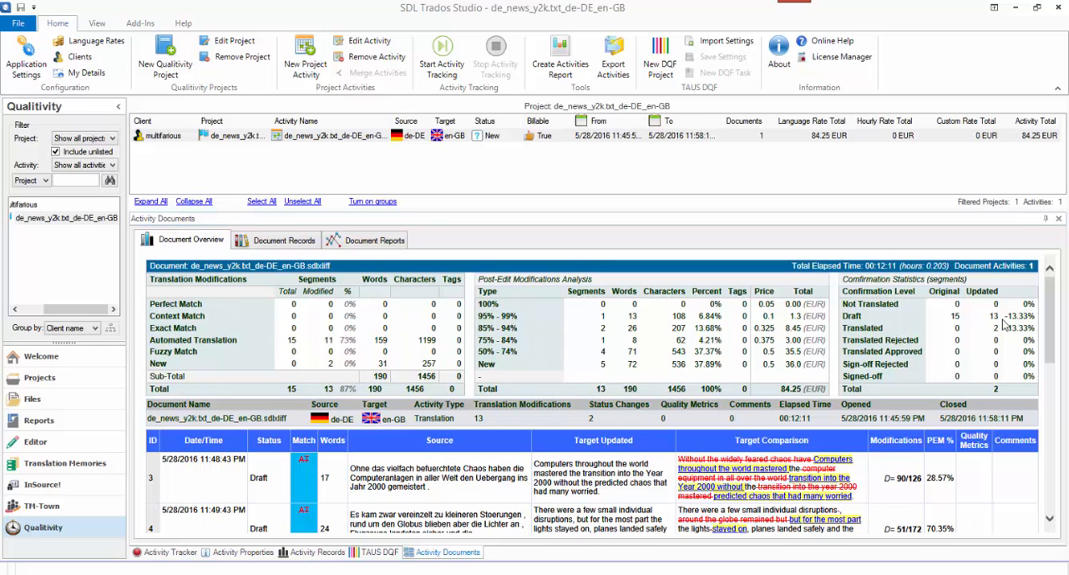
pyautogui.moveTo(1052, 317); pyautogui.dragTo(1054, 376)
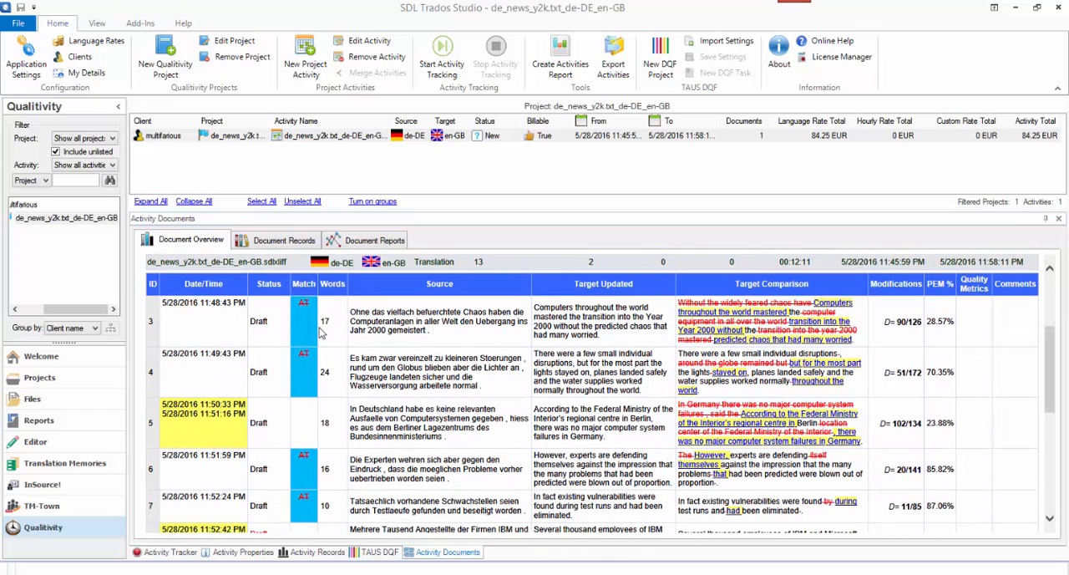
pyautogui.click(211, 326)
# - Show the document records with keystroke data included and enlarge the keystroke data area
pyautogui.click(285, 240)
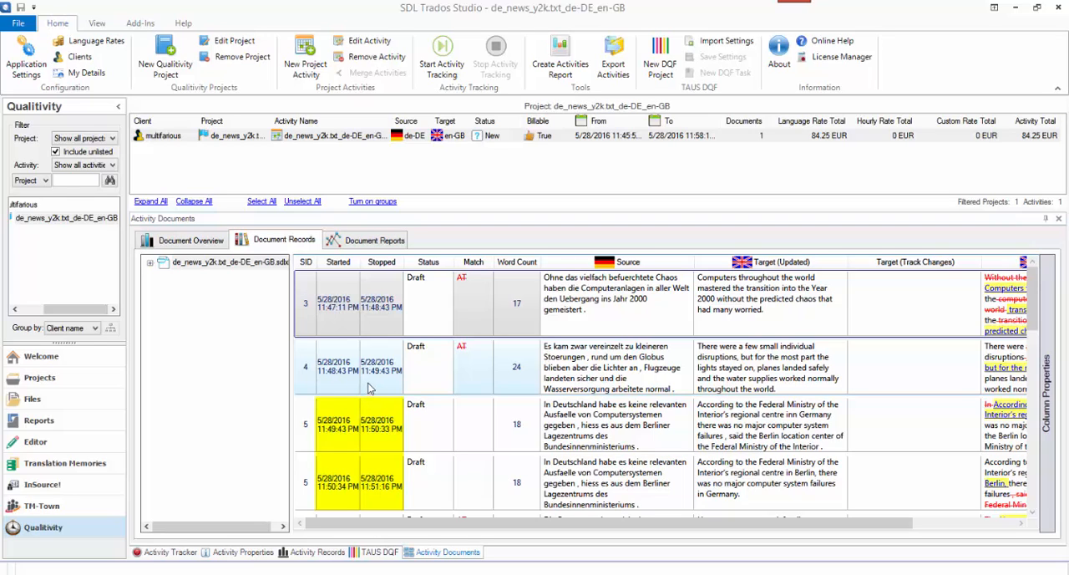
pyautogui.moveTo(1038, 321)
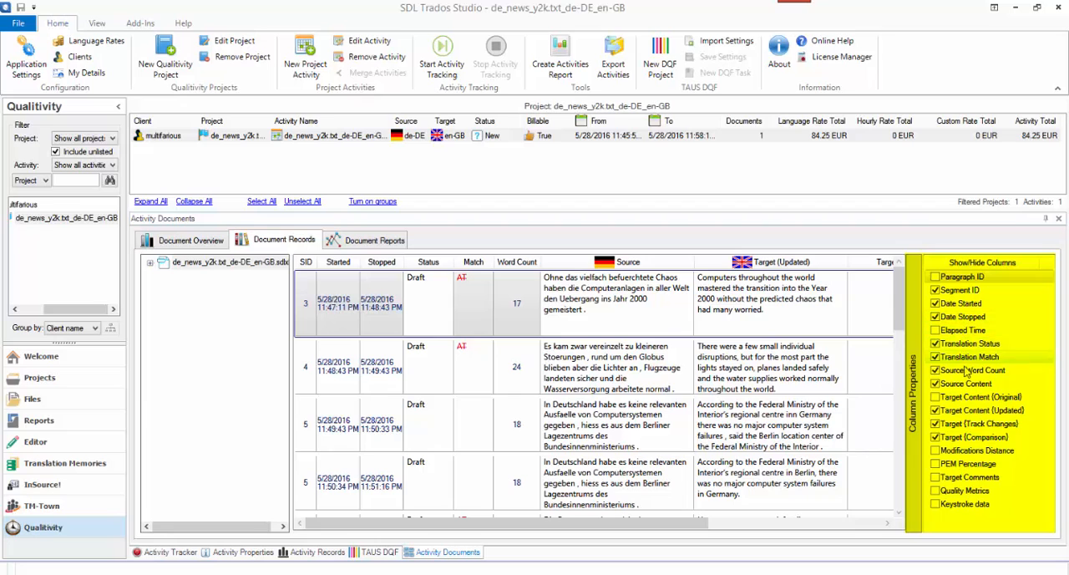
pyautogui.click(936, 505)
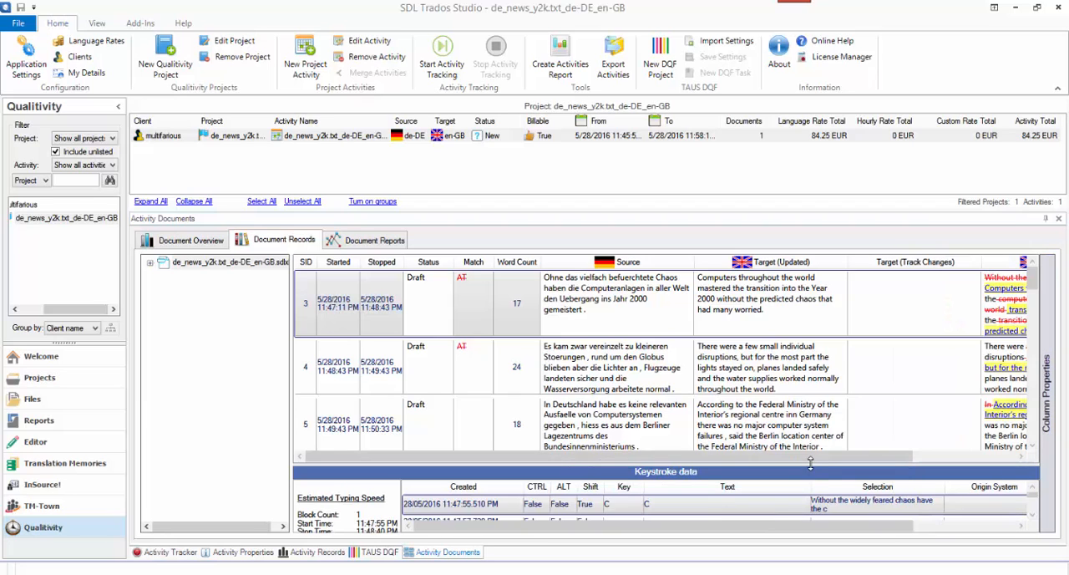
pyautogui.moveTo(810, 462); pyautogui.dragTo(793, 318)
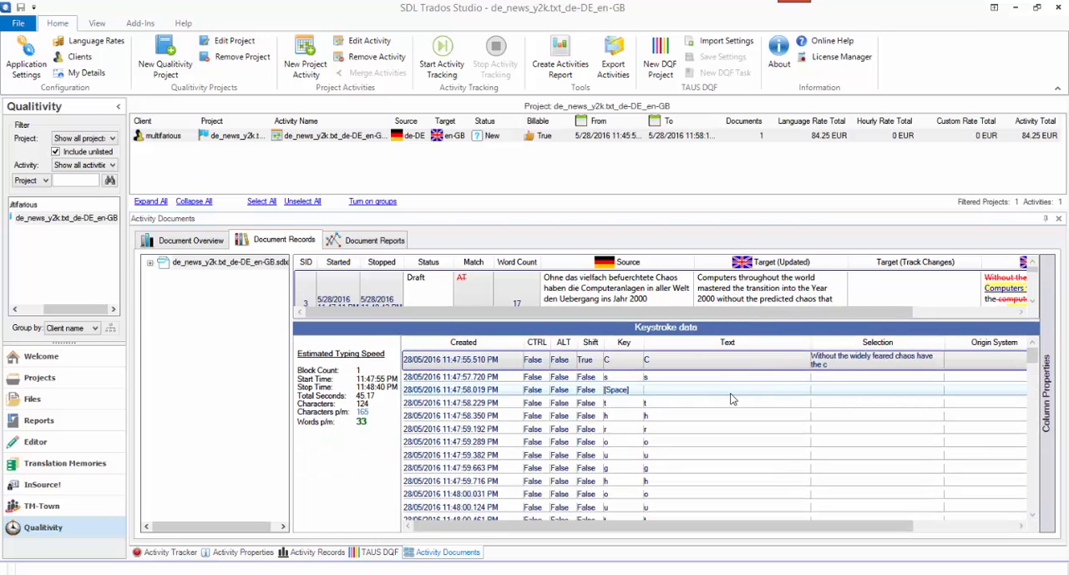
# - Examine the recorded keystrokes for segment 3, including the selection, origin and match columns
pyautogui.scroll(-1, 731, 399)
pyautogui.scroll(-4, 716, 395)
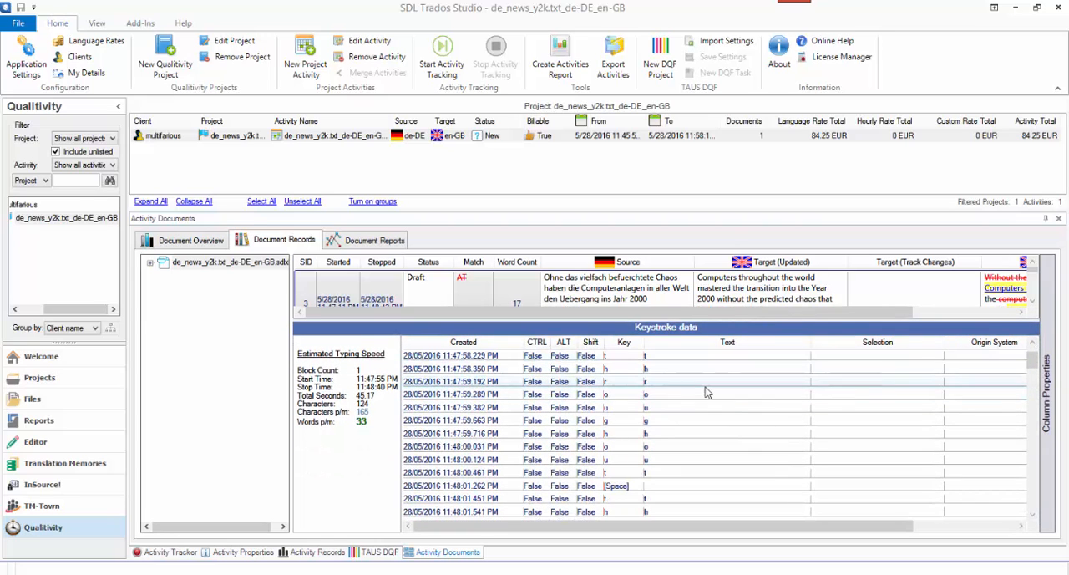
pyautogui.scroll(-15, 724, 410)
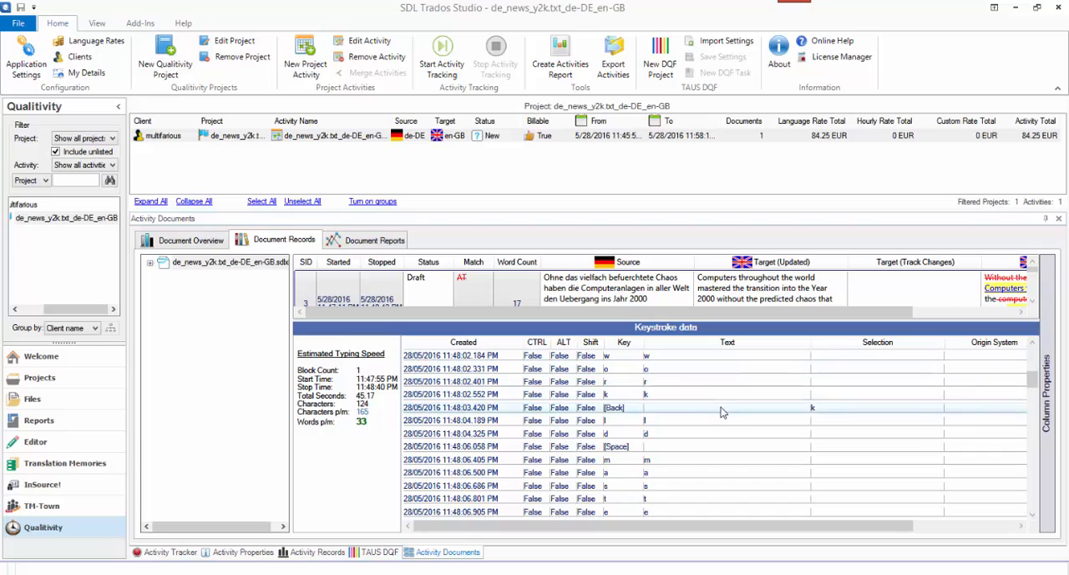
pyautogui.scroll(-20, 731, 411)
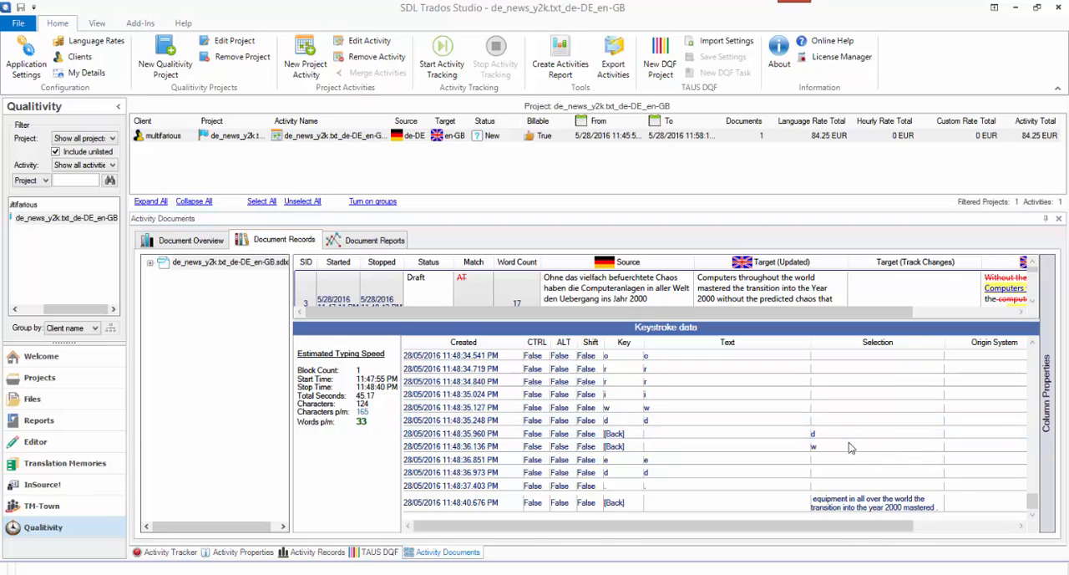
pyautogui.scroll(1, 834, 470)
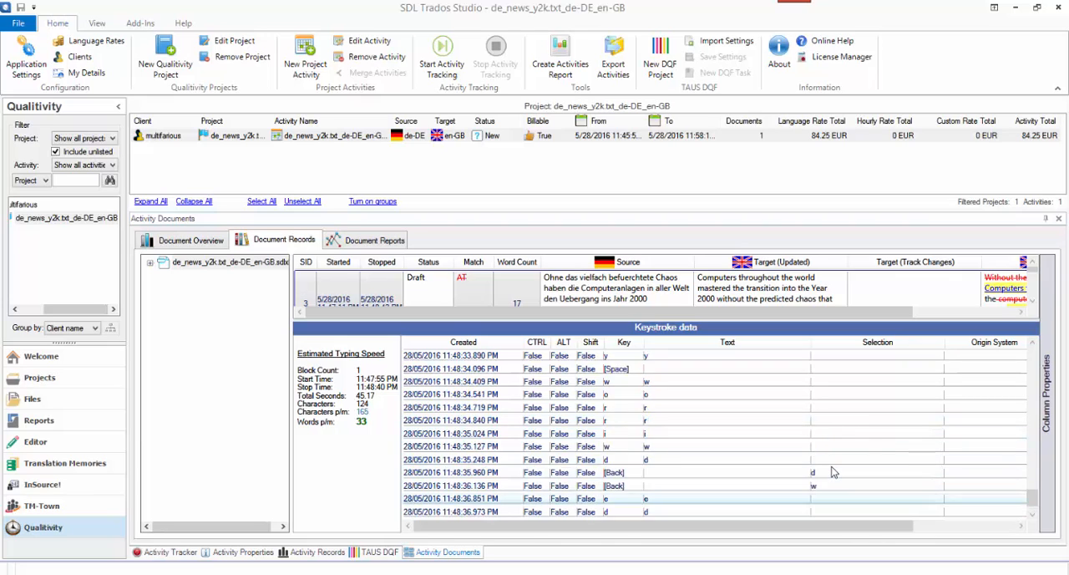
pyautogui.scroll(18, 834, 470)
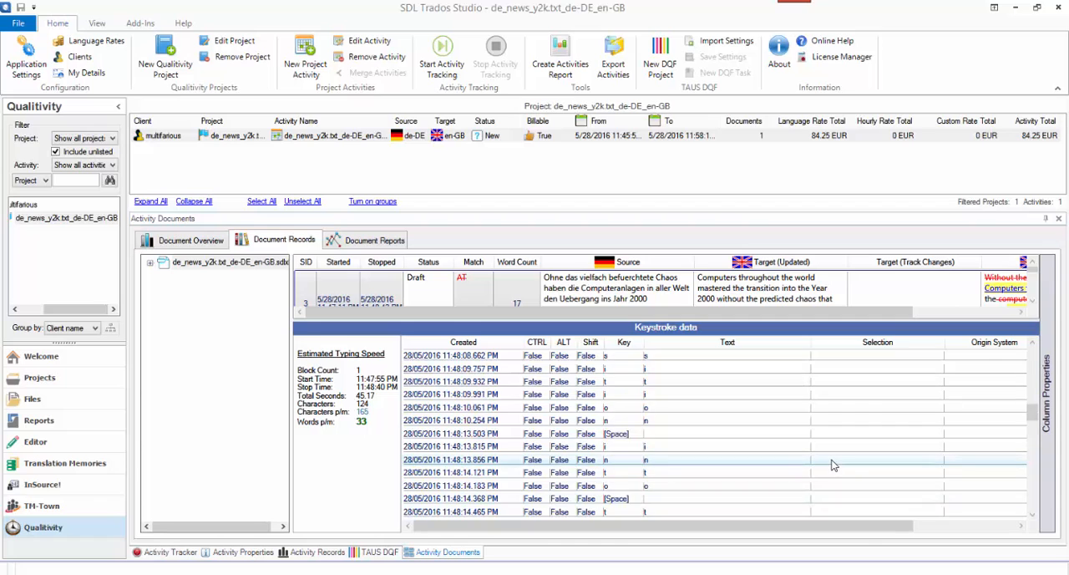
pyautogui.scroll(12, 833, 465)
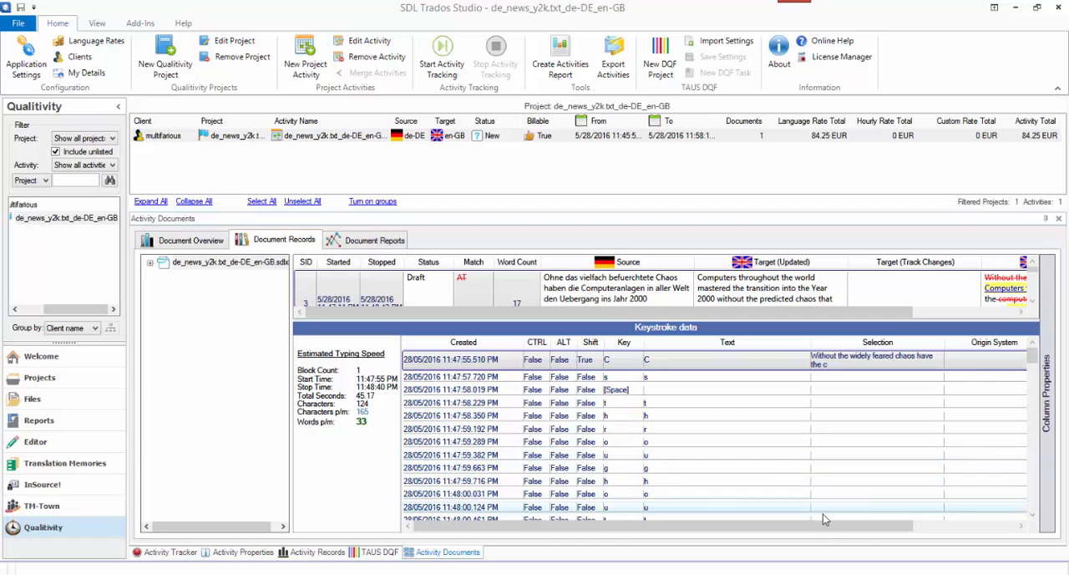
pyautogui.moveTo(826, 525); pyautogui.dragTo(934, 525)
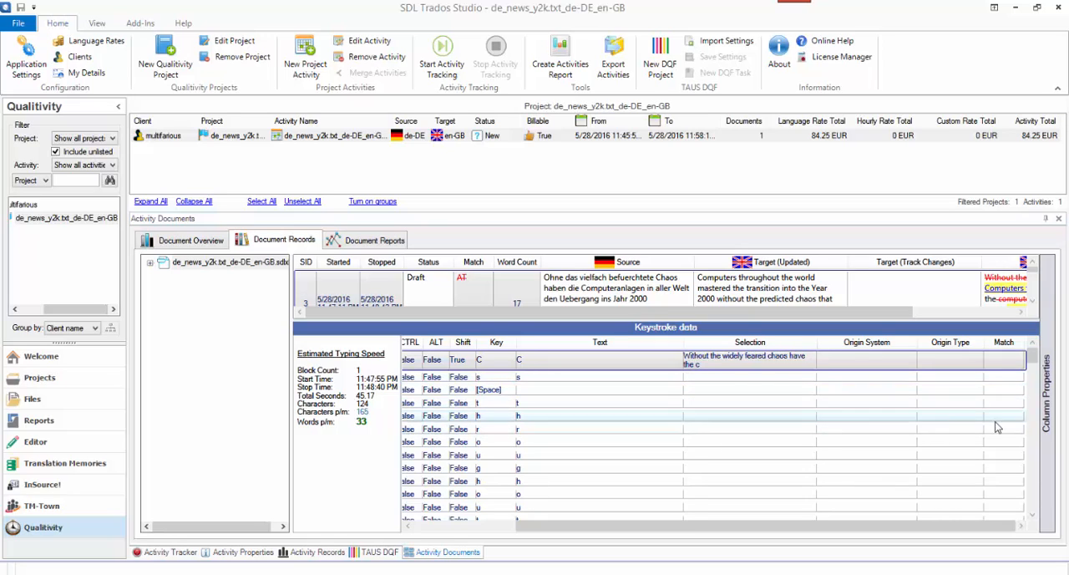
# - Hide the keystroke data from the document records
pyautogui.click(1046, 393)
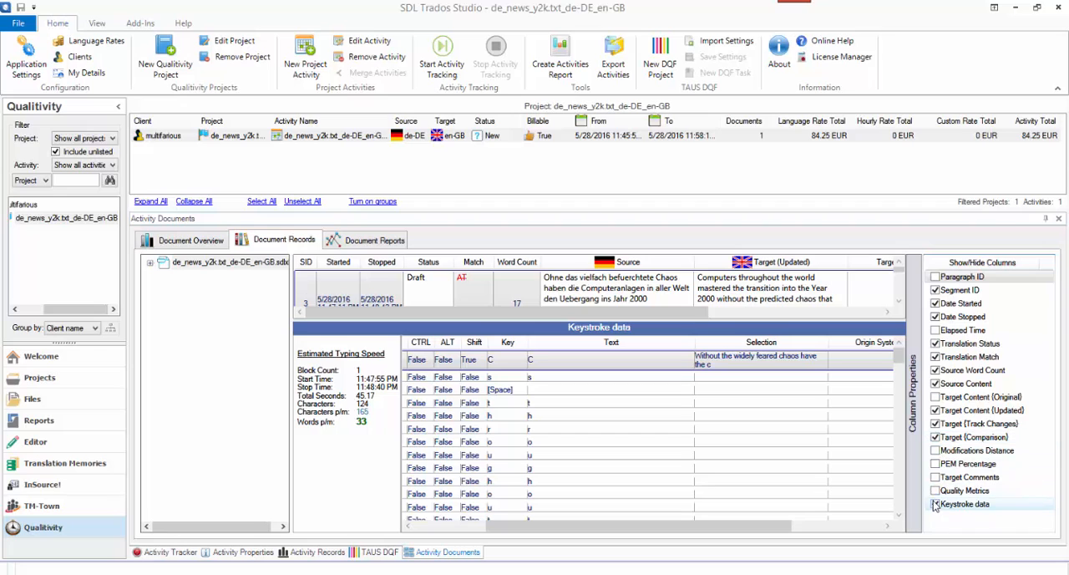
pyautogui.click(935, 504)
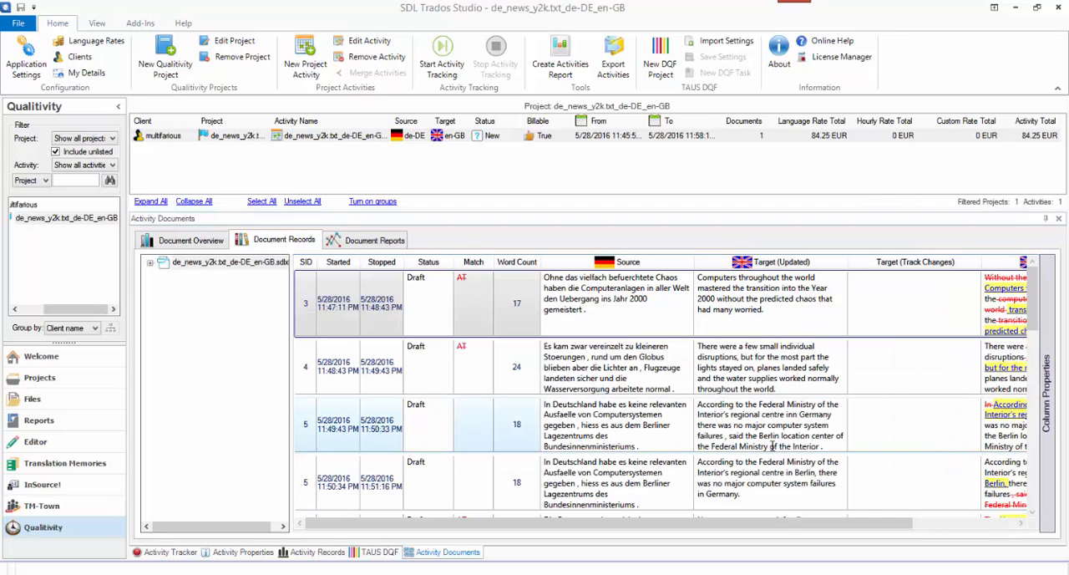
pyautogui.click(388, 364)
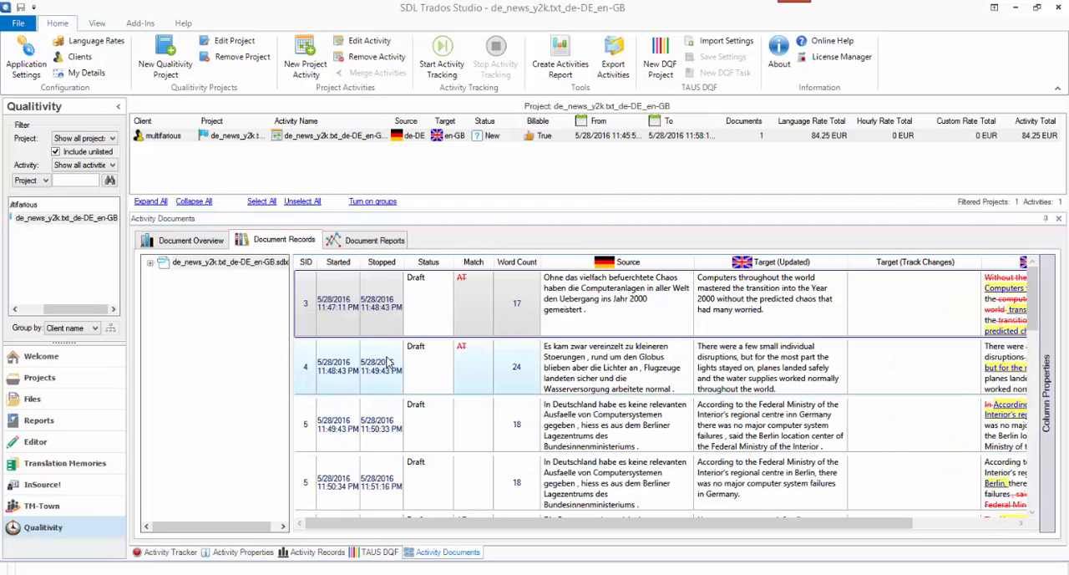
pyautogui.click(442, 303)
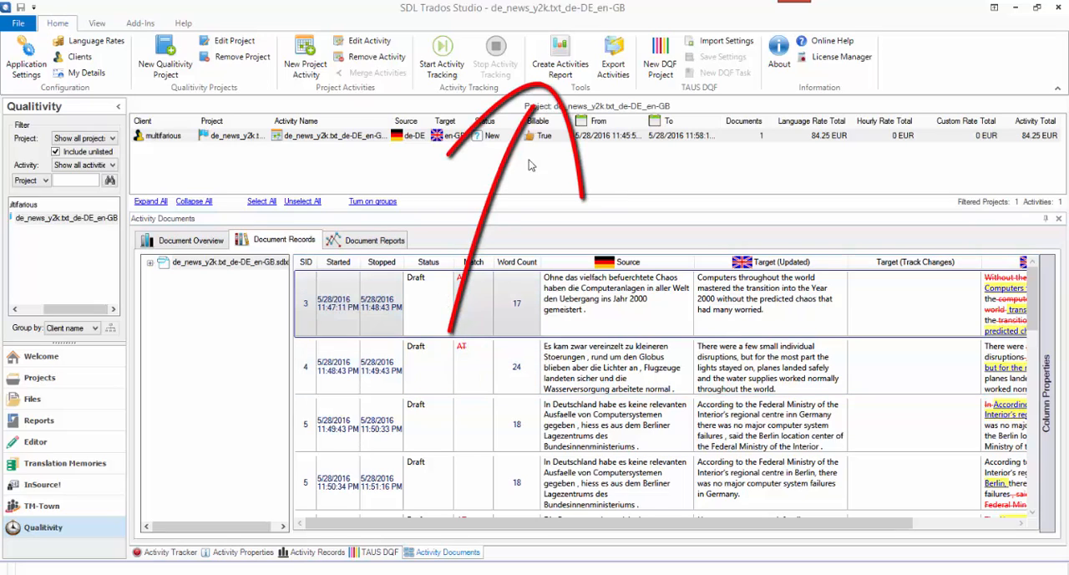
# - Generate the activity, document overview and quality metric reports with Excel and XML exports for the selected activity, packed in a zip archive
pyautogui.click(558, 67)
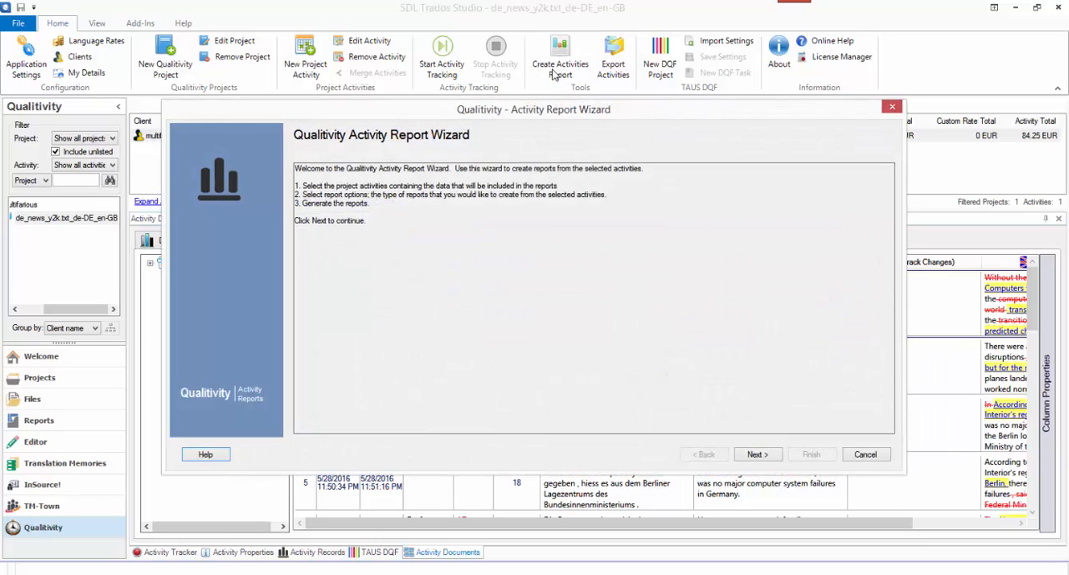
pyautogui.click(758, 456)
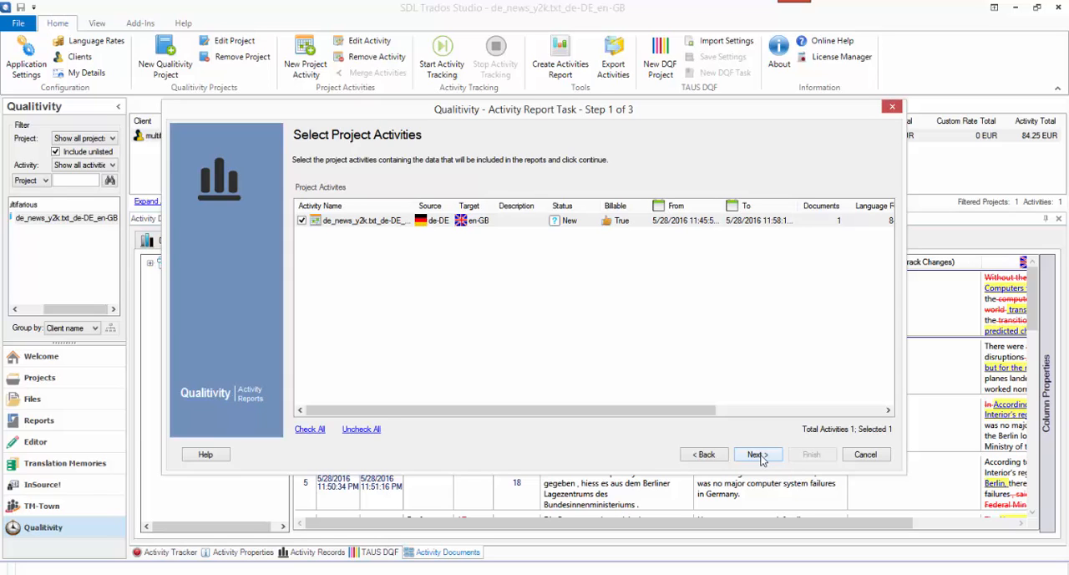
pyautogui.click(758, 455)
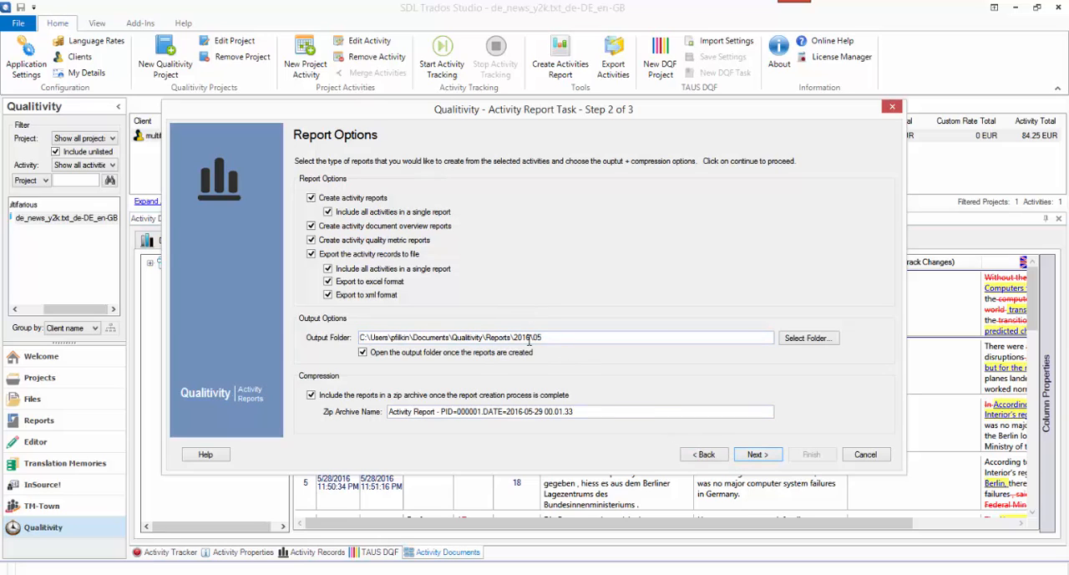
pyautogui.click(749, 454)
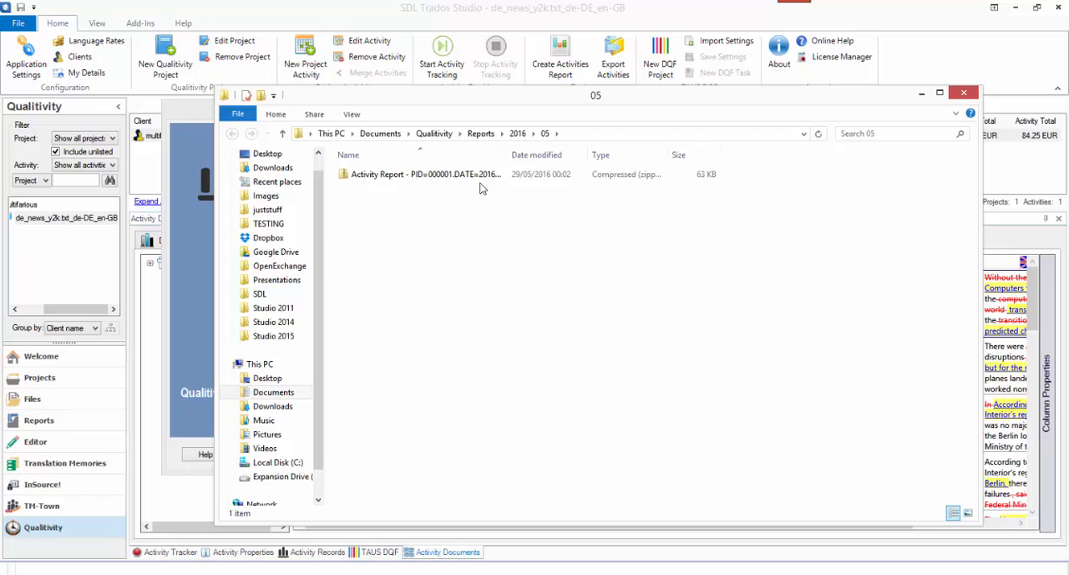
# - Open the generated report archive, check its HTML, Excel and XML files, and close the folder window
pyautogui.doubleClick(478, 179)
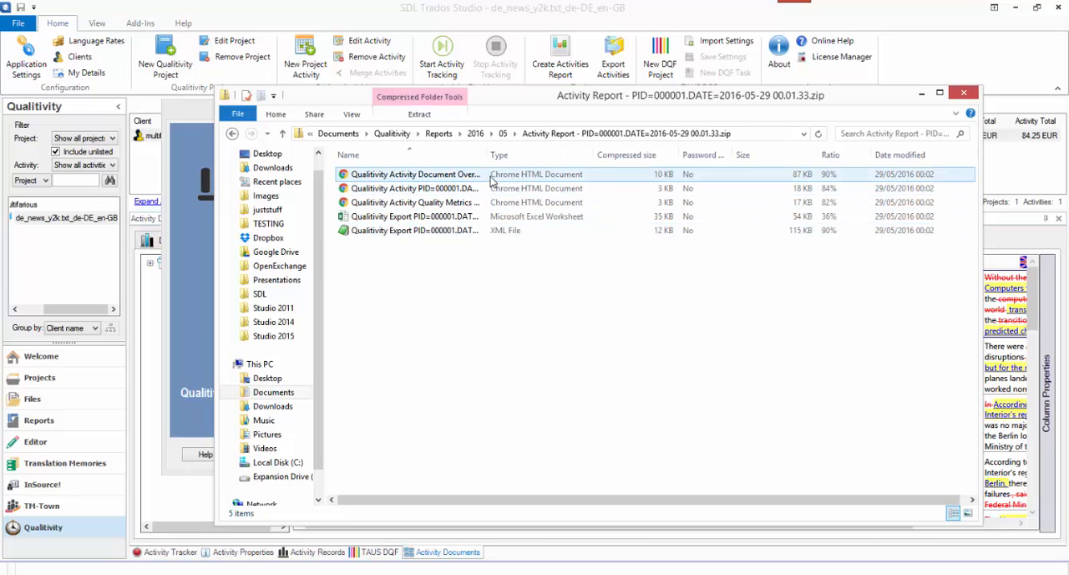
pyautogui.click(493, 188)
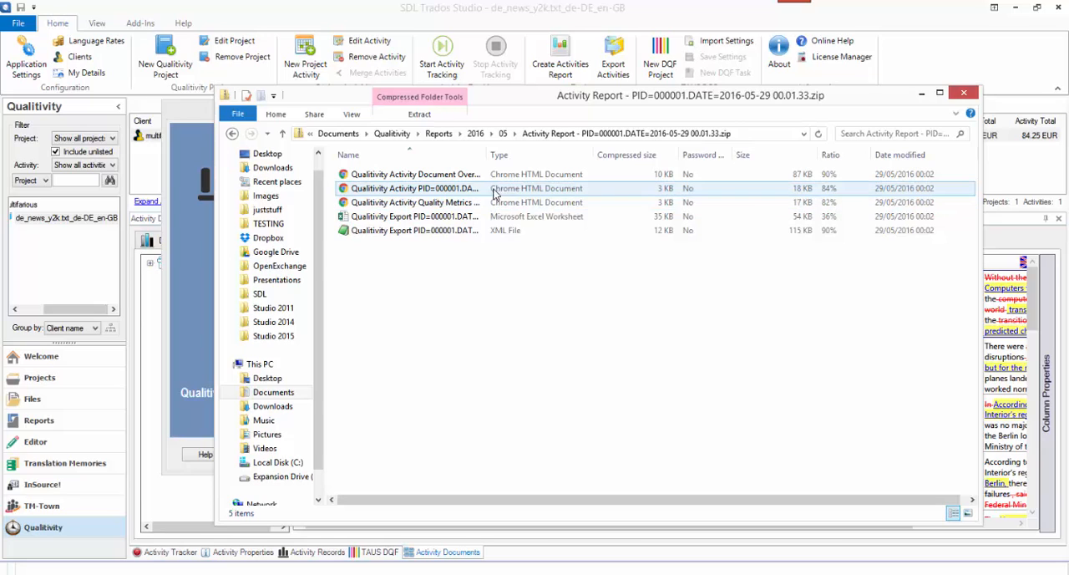
pyautogui.click(491, 203)
pyautogui.click(491, 217)
pyautogui.click(490, 230)
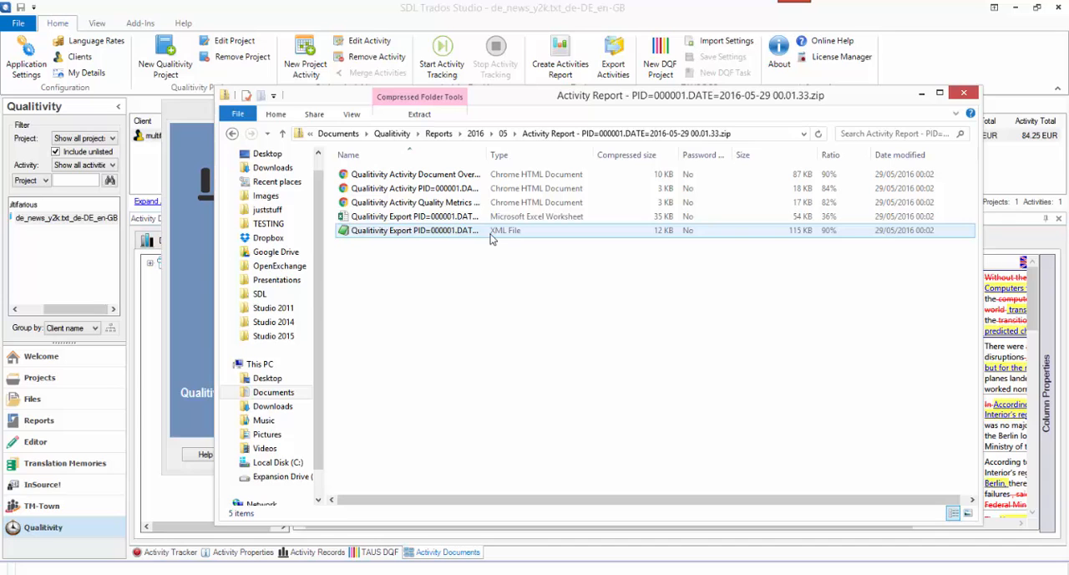
pyautogui.click(964, 93)
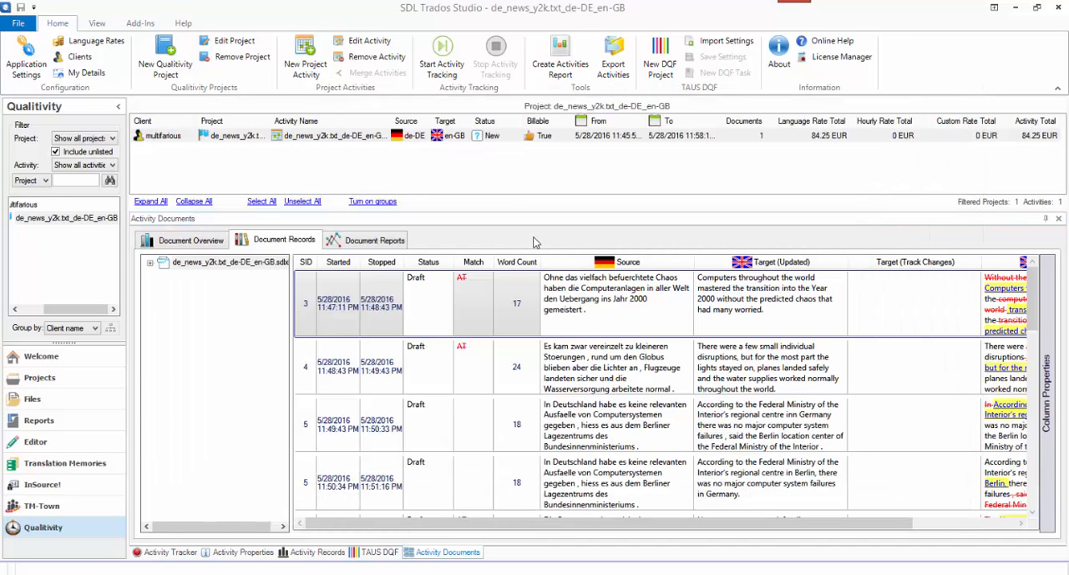